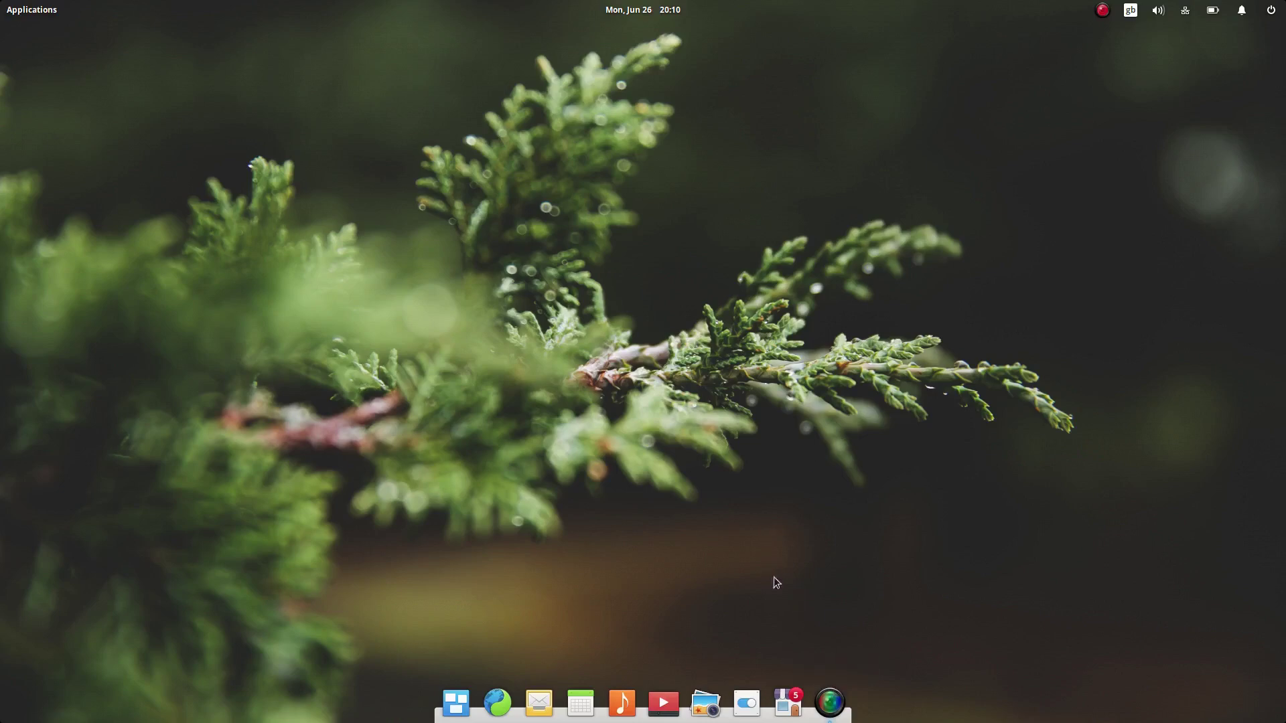
Open AppCenter and install all available updates, authorizing them with the account password
click(788, 701)
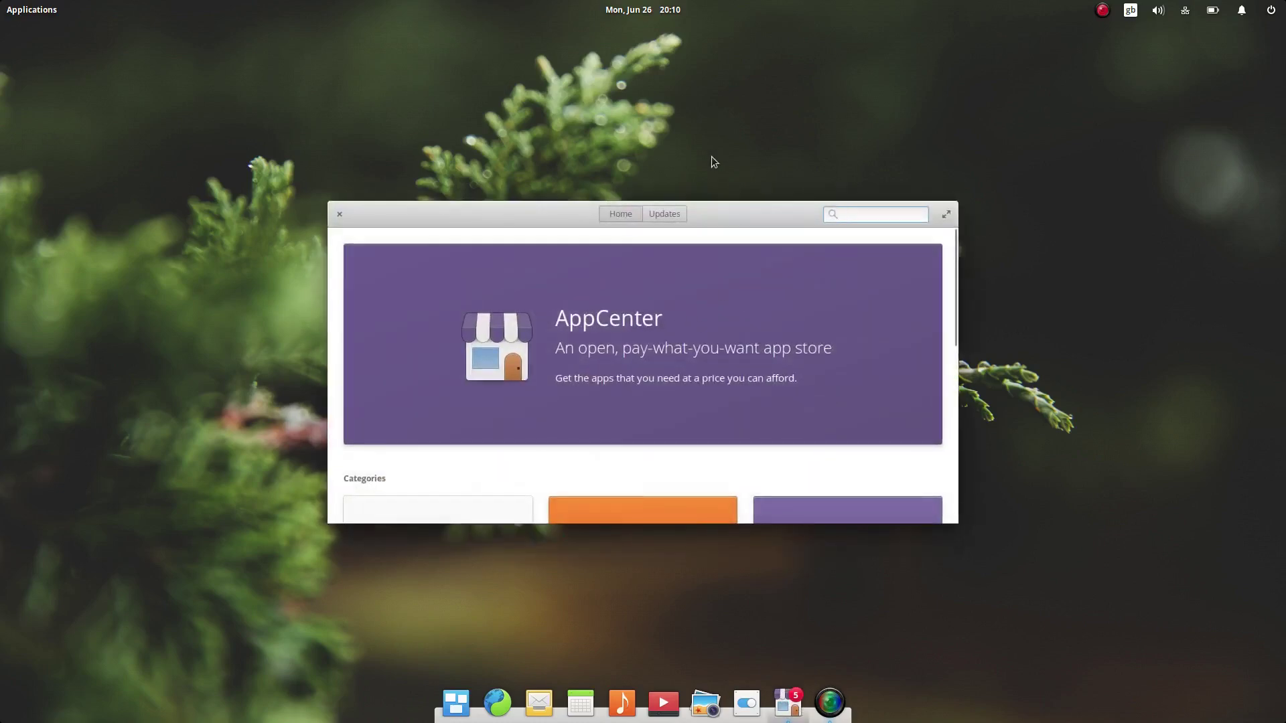
drag(716, 204, 695, 85)
click(649, 91)
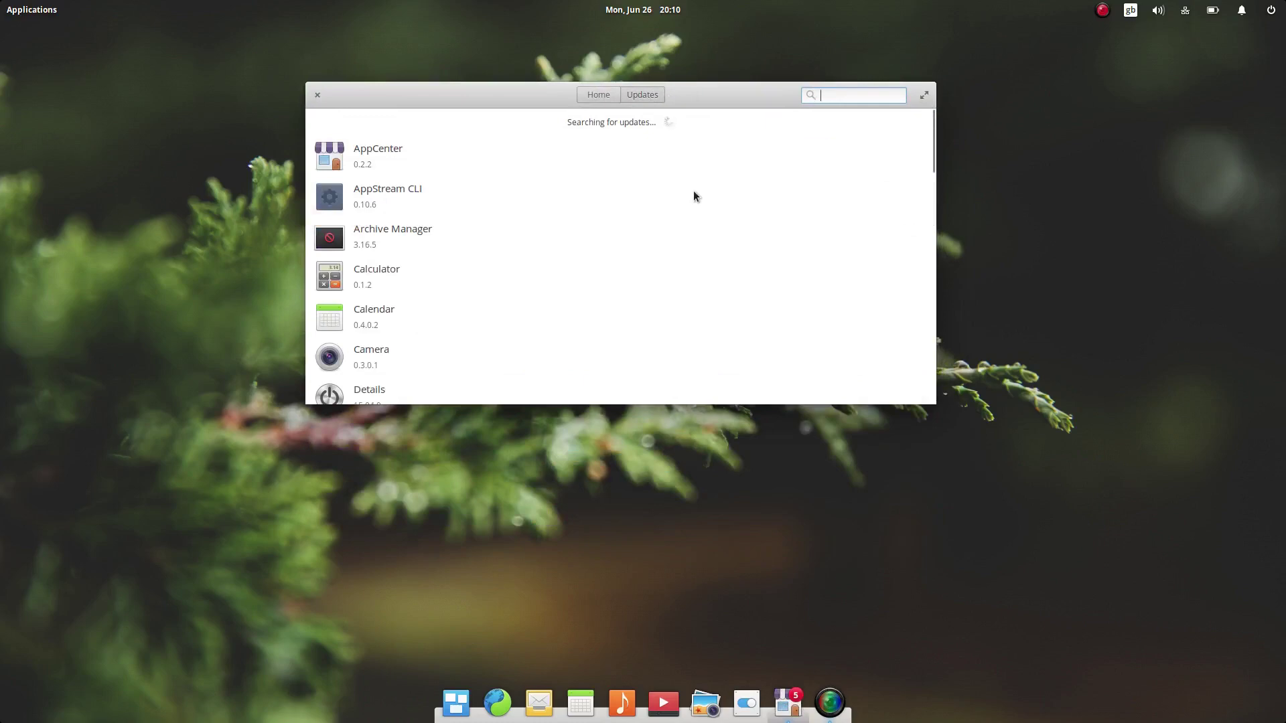
click(878, 130)
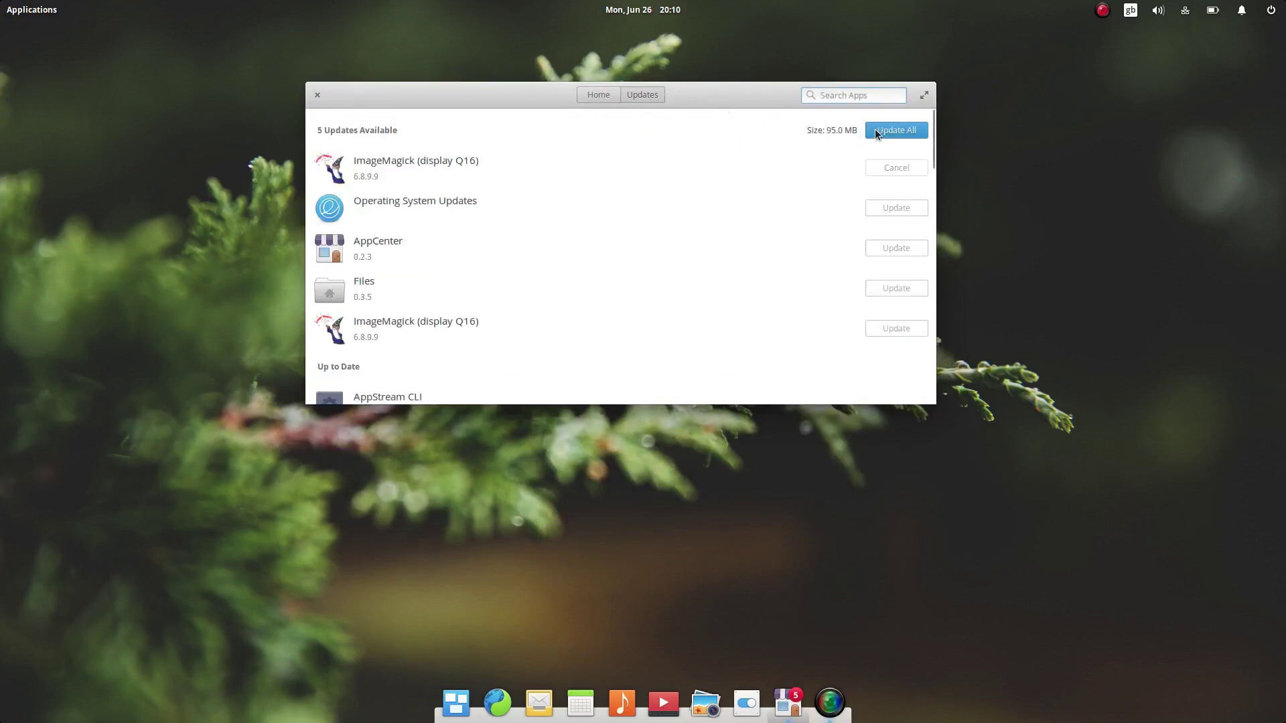
text(****)
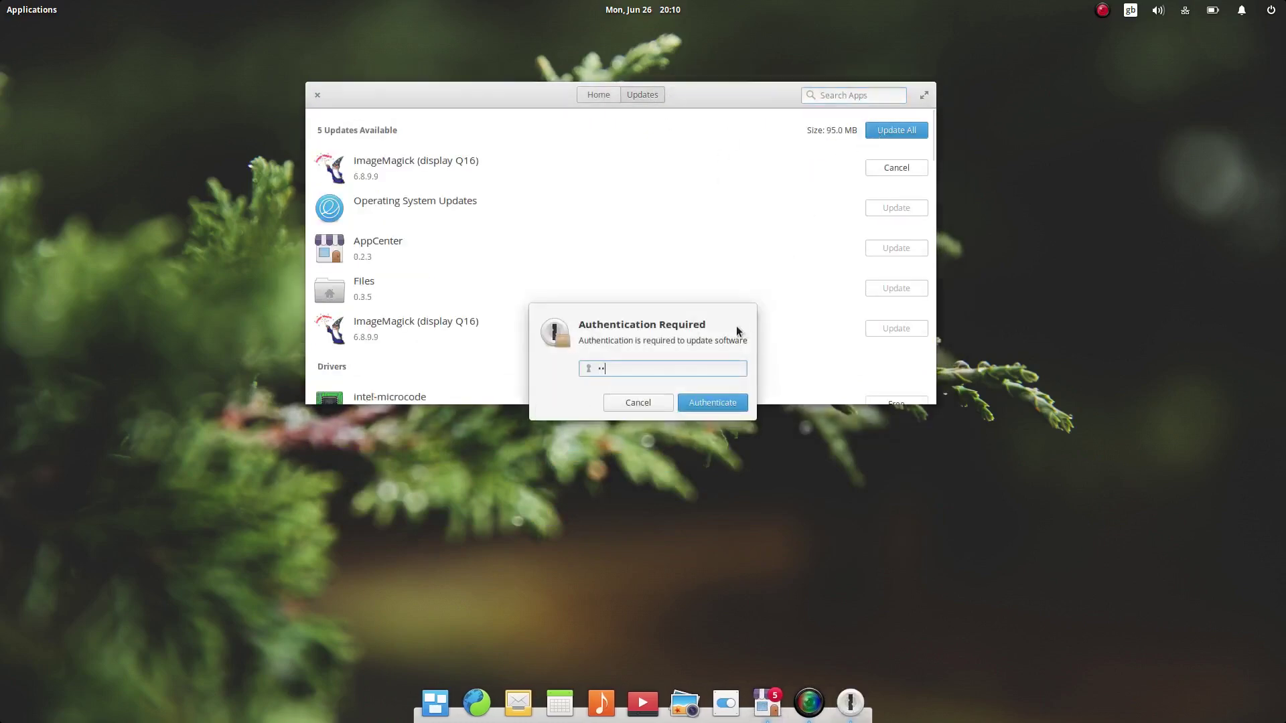
key(Return)
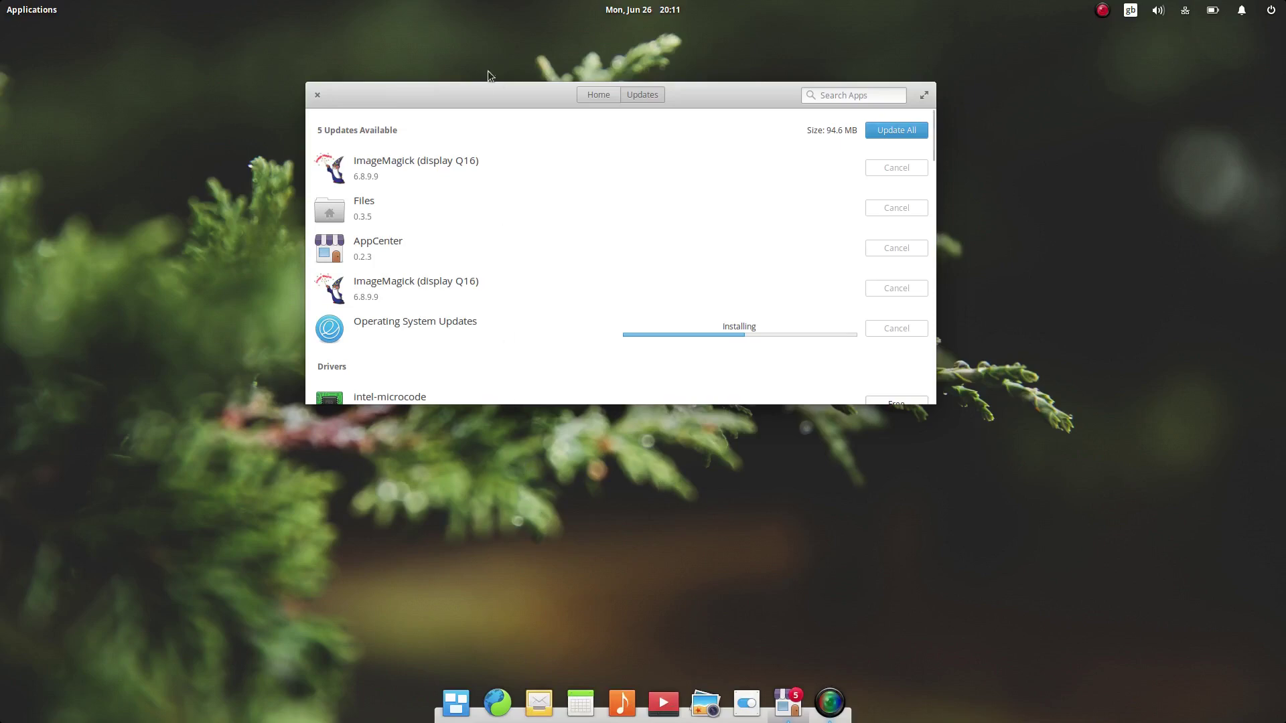
Move the AppCenter window aside and look through both pages of installed apps in the application launcher
drag(480, 90, 700, 117)
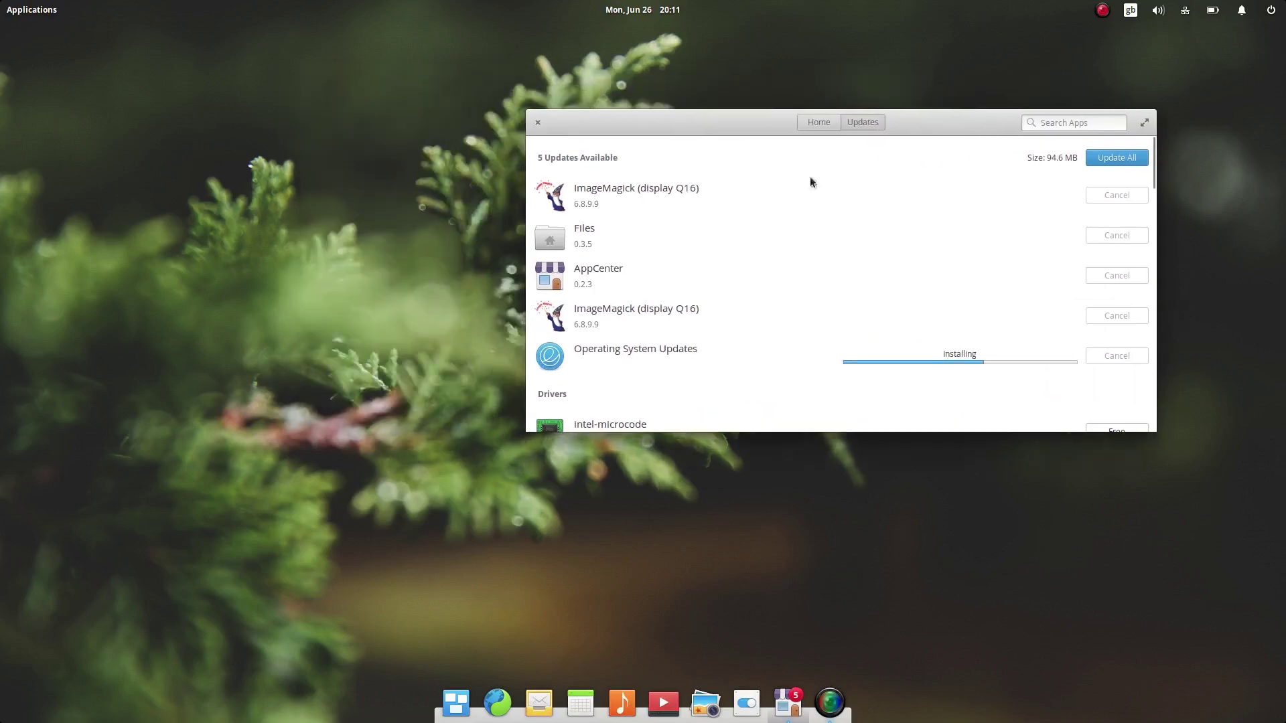
click(33, 10)
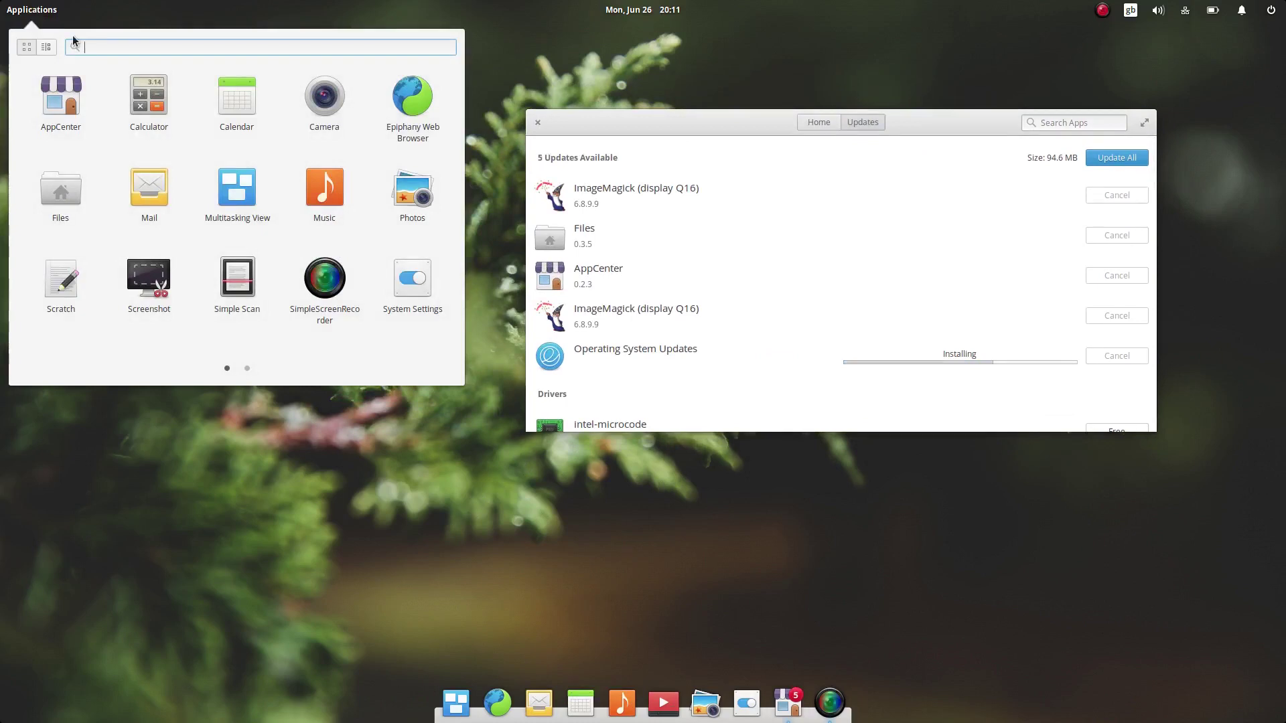
click(247, 369)
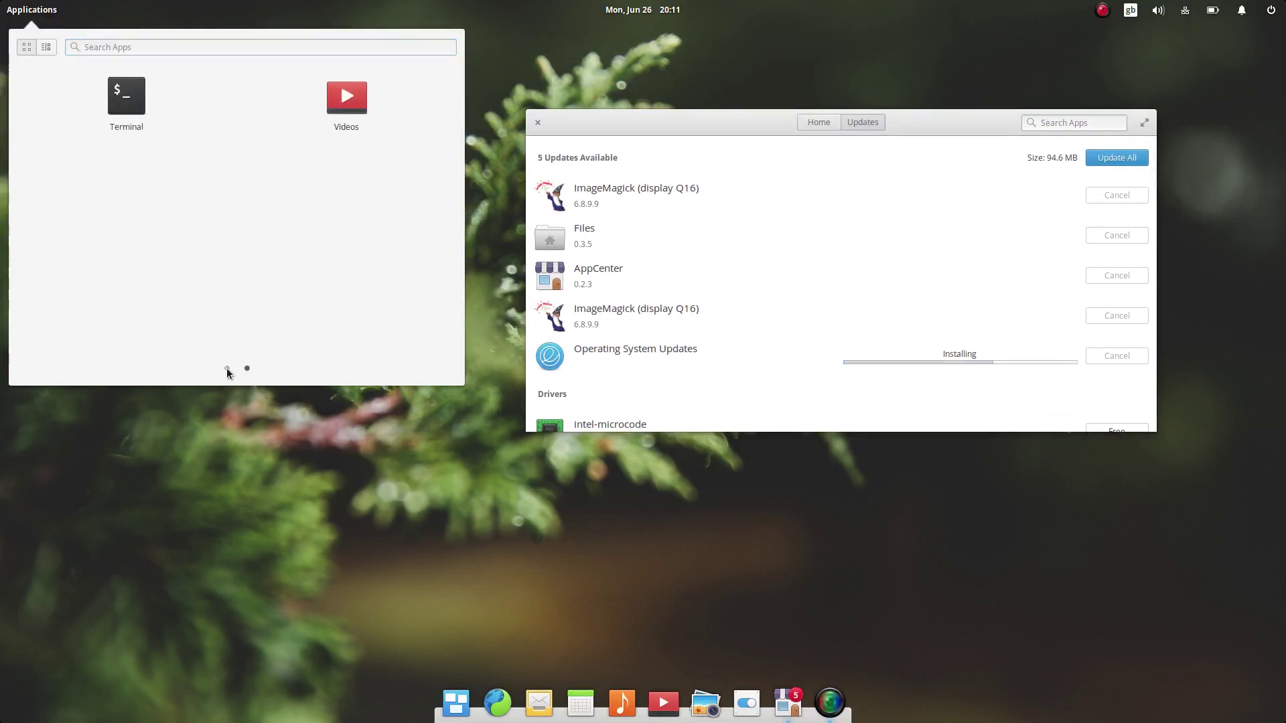
click(227, 368)
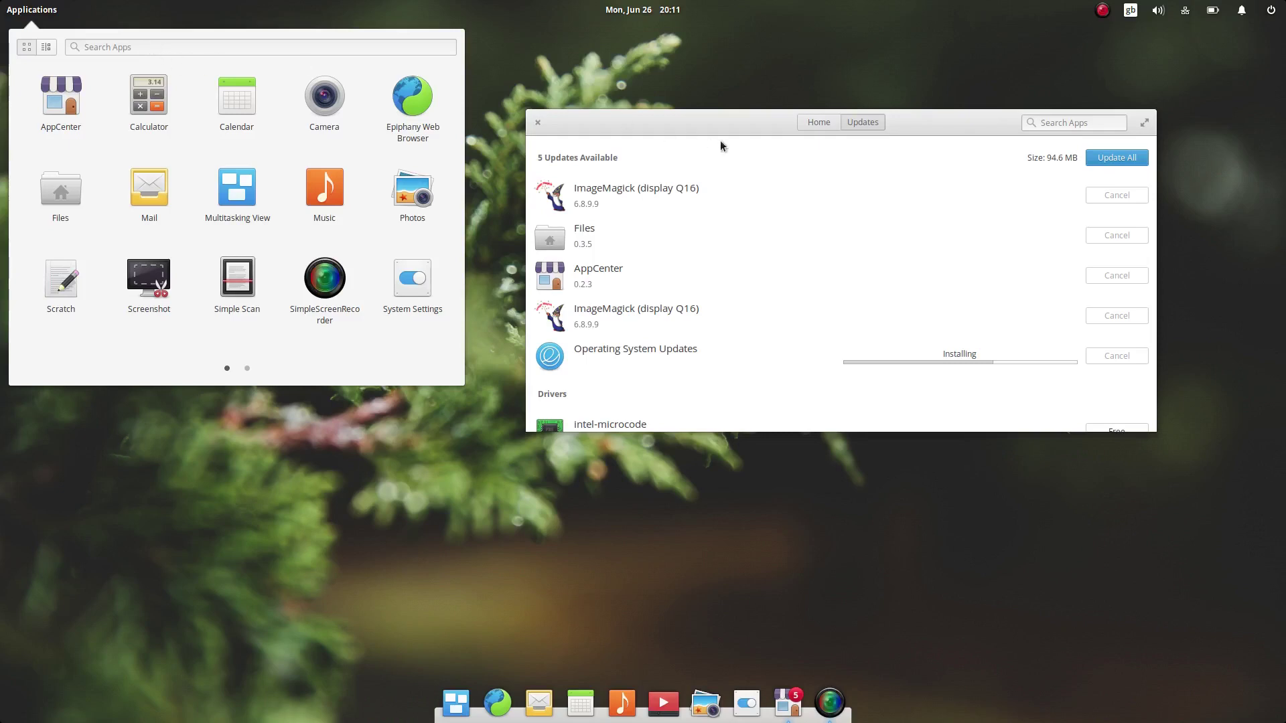
click(709, 127)
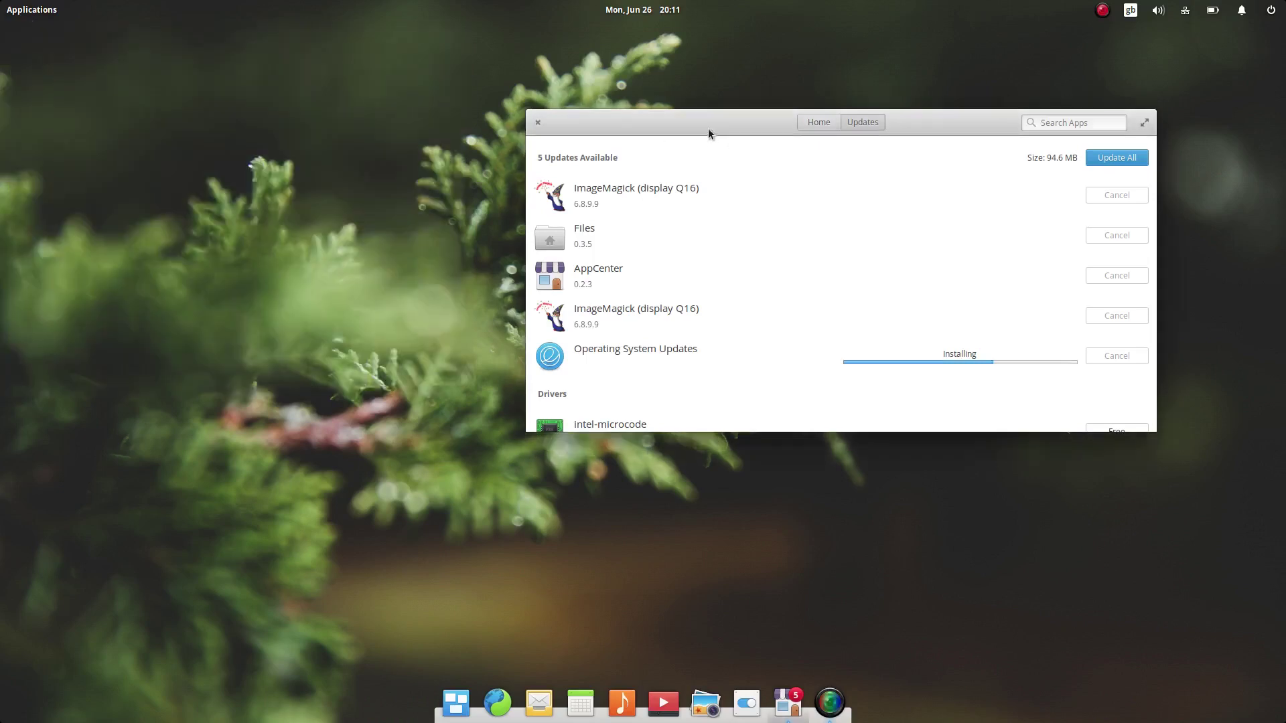
Look through the app categories on AppCenter's home page
click(818, 123)
drag(740, 118, 619, 80)
scroll(663, 271, down, 3)
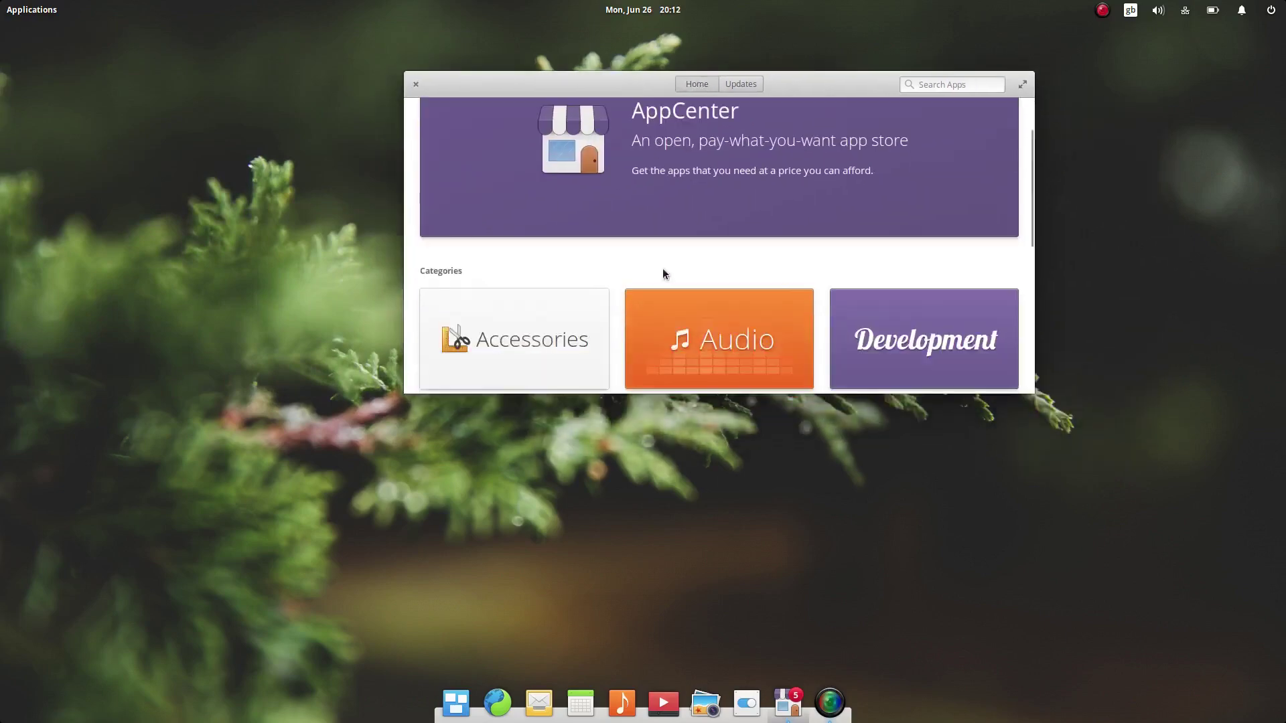
scroll(663, 271, down, 5)
scroll(663, 275, up, 3)
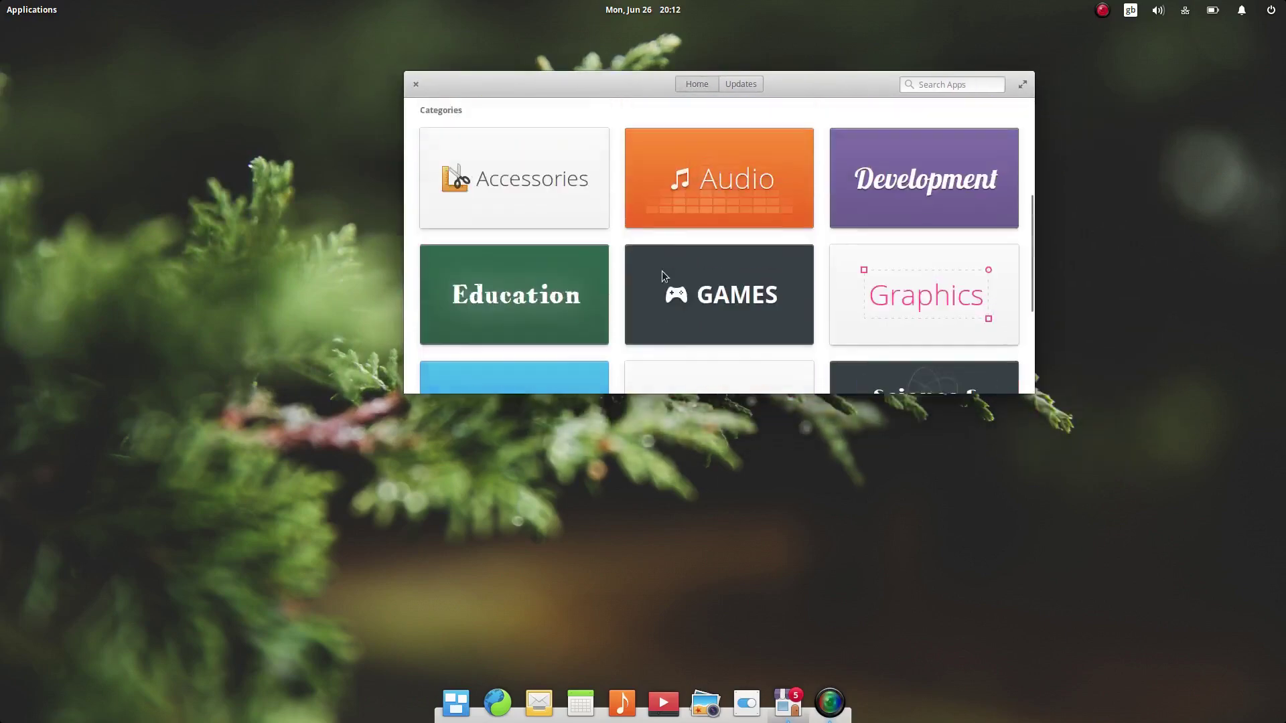
scroll(662, 274, up, 3)
Open the Accessories category in AppCenter and browse its list of apps
click(570, 293)
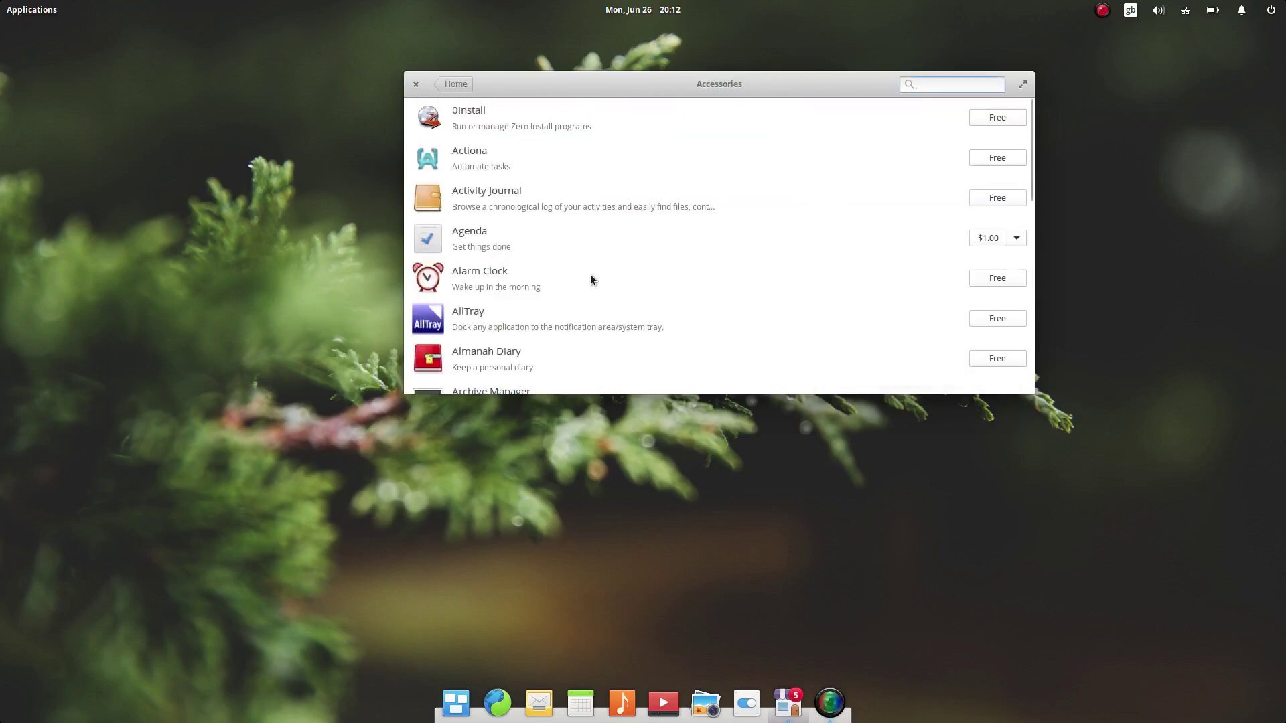
scroll(592, 279, down, 15)
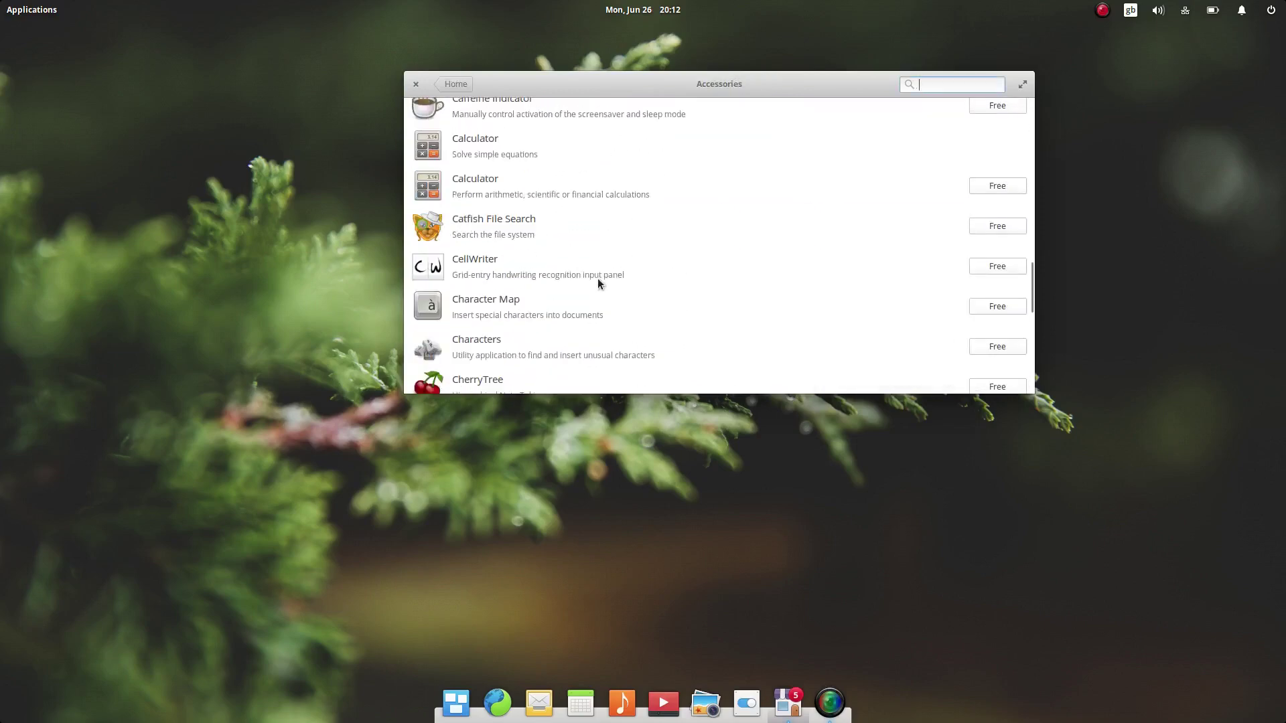
scroll(597, 278, down, 10)
scroll(598, 278, up, 7)
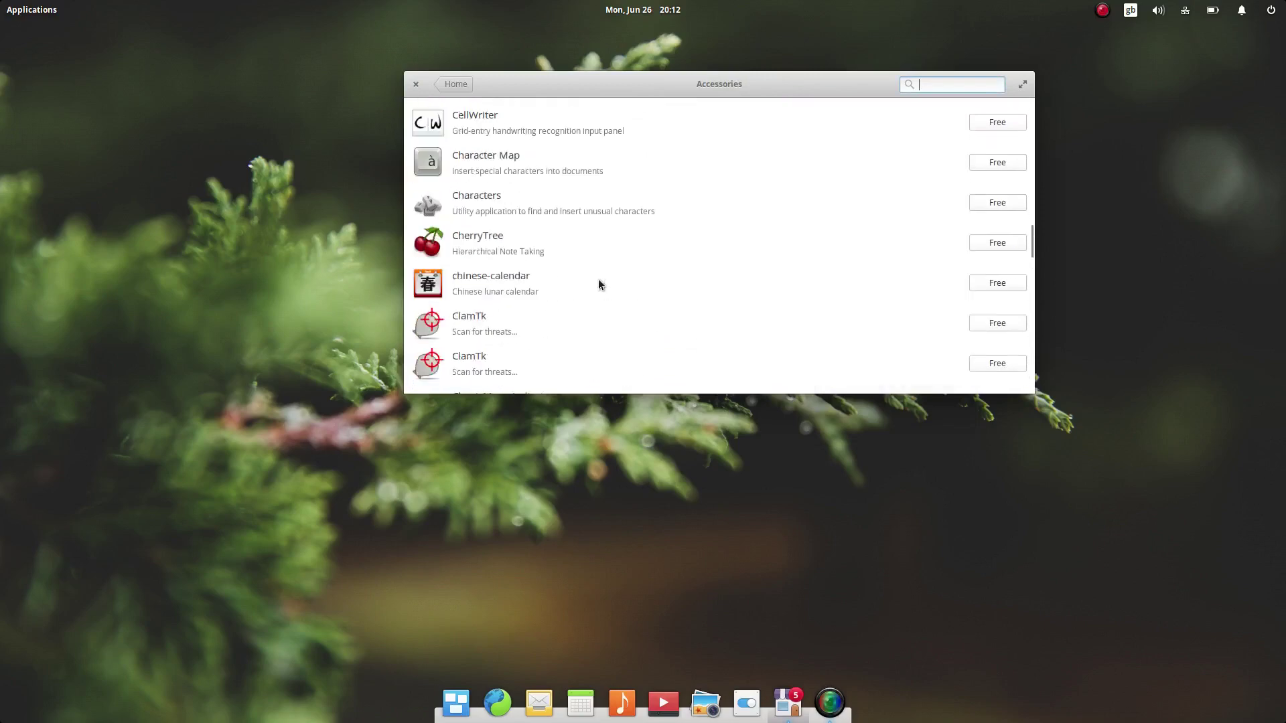
scroll(597, 279, up, 12)
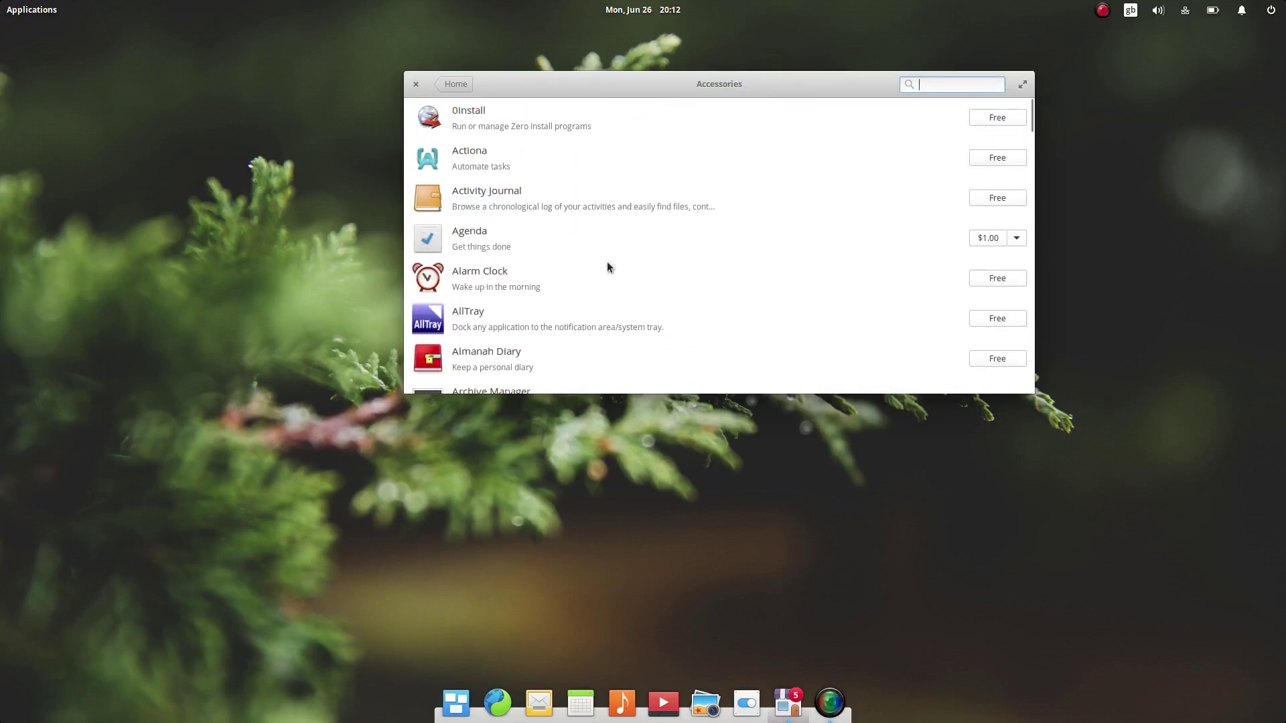
Maximize the AppCenter window, reveal the hidden dock over it, and close the window
click(1017, 87)
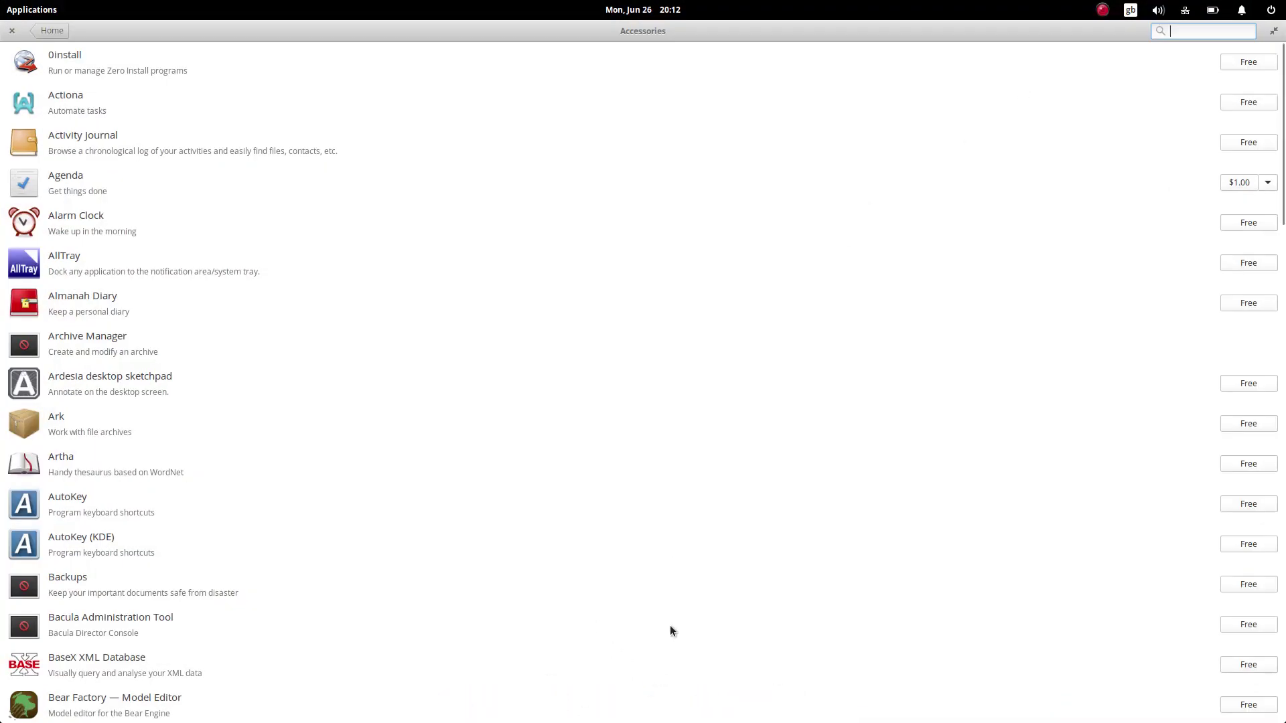
mouse_move(830, 717)
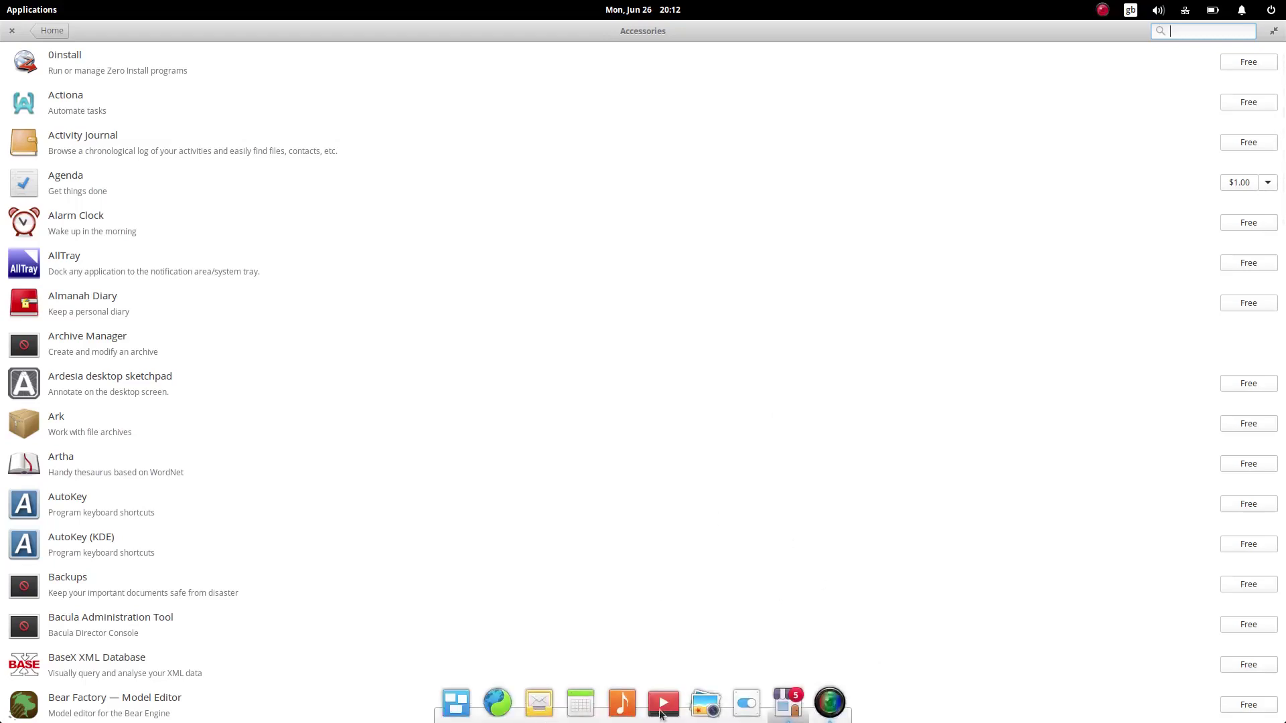
click(11, 30)
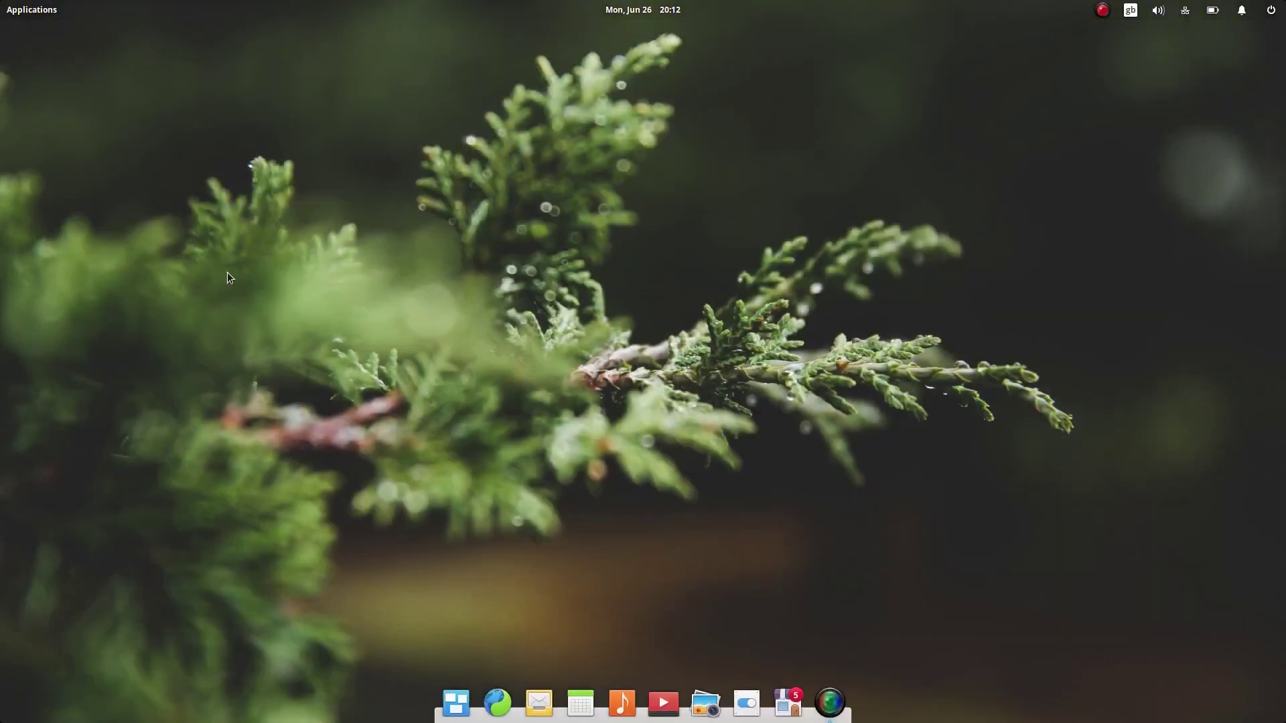
Reopen AppCenter at its list of updates and restore the window from maximized, leaving free desktop space beside it
click(788, 701)
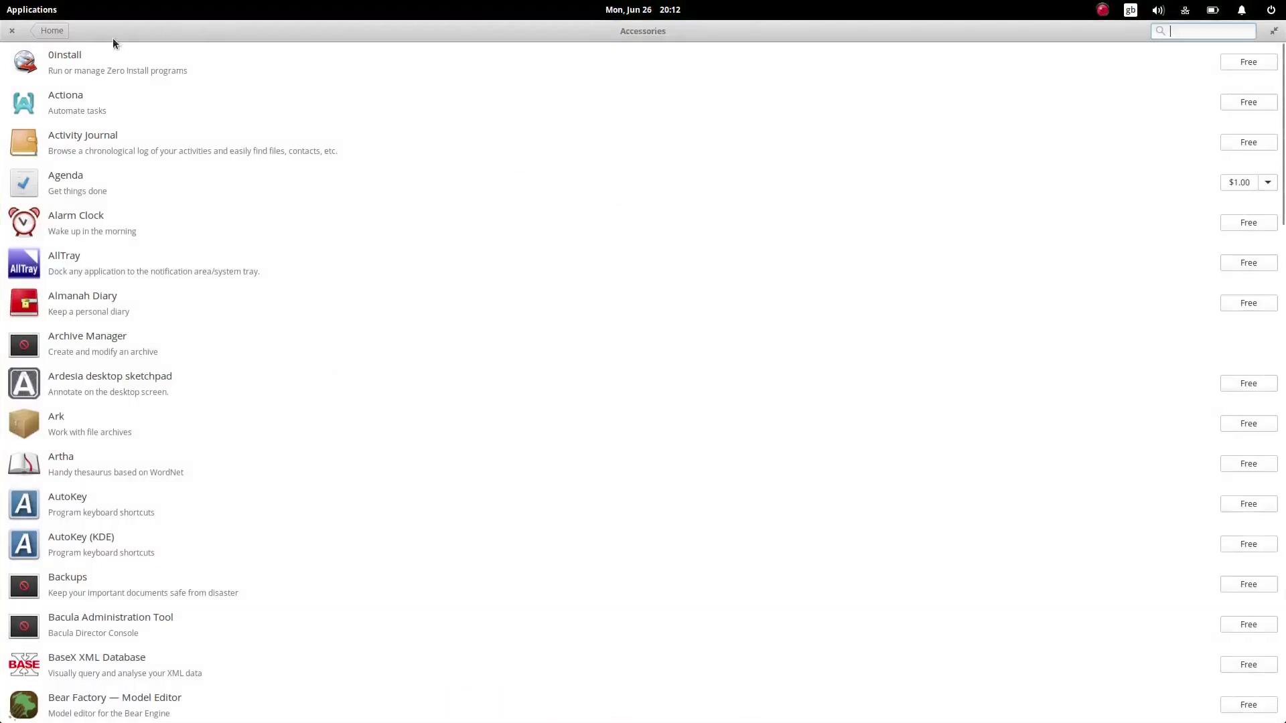
click(52, 30)
click(649, 30)
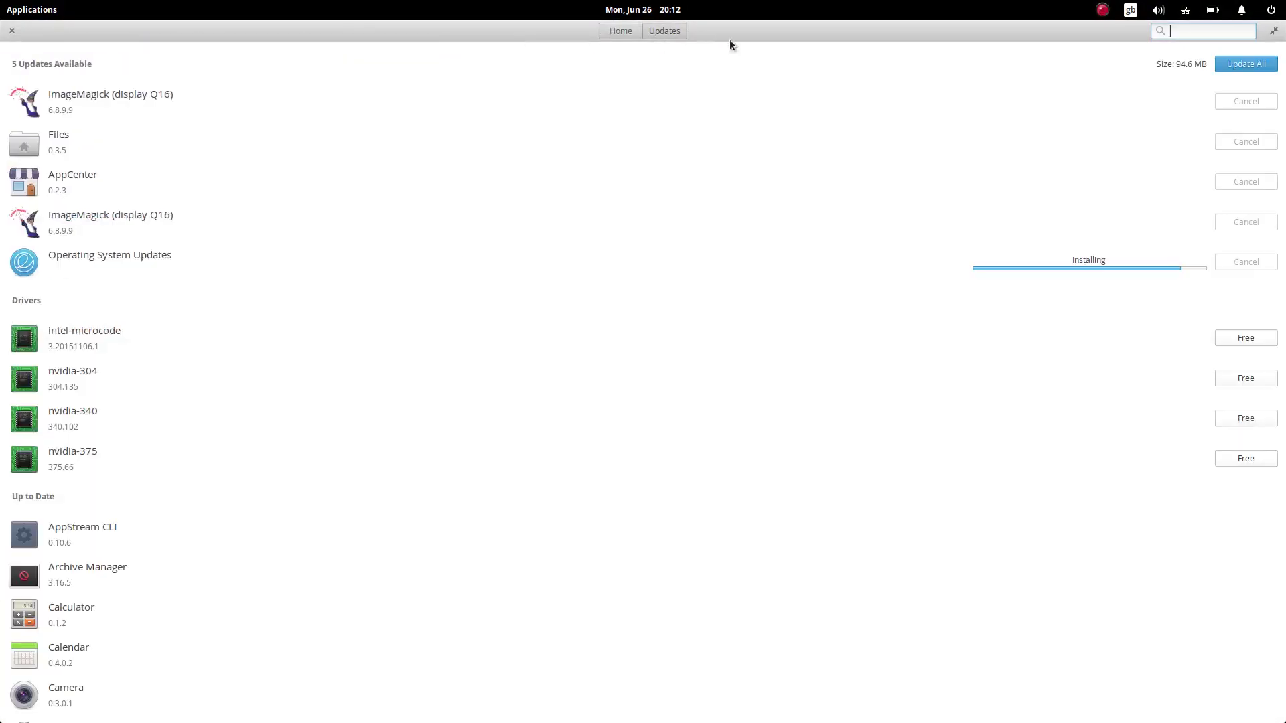
drag(729, 39, 847, 79)
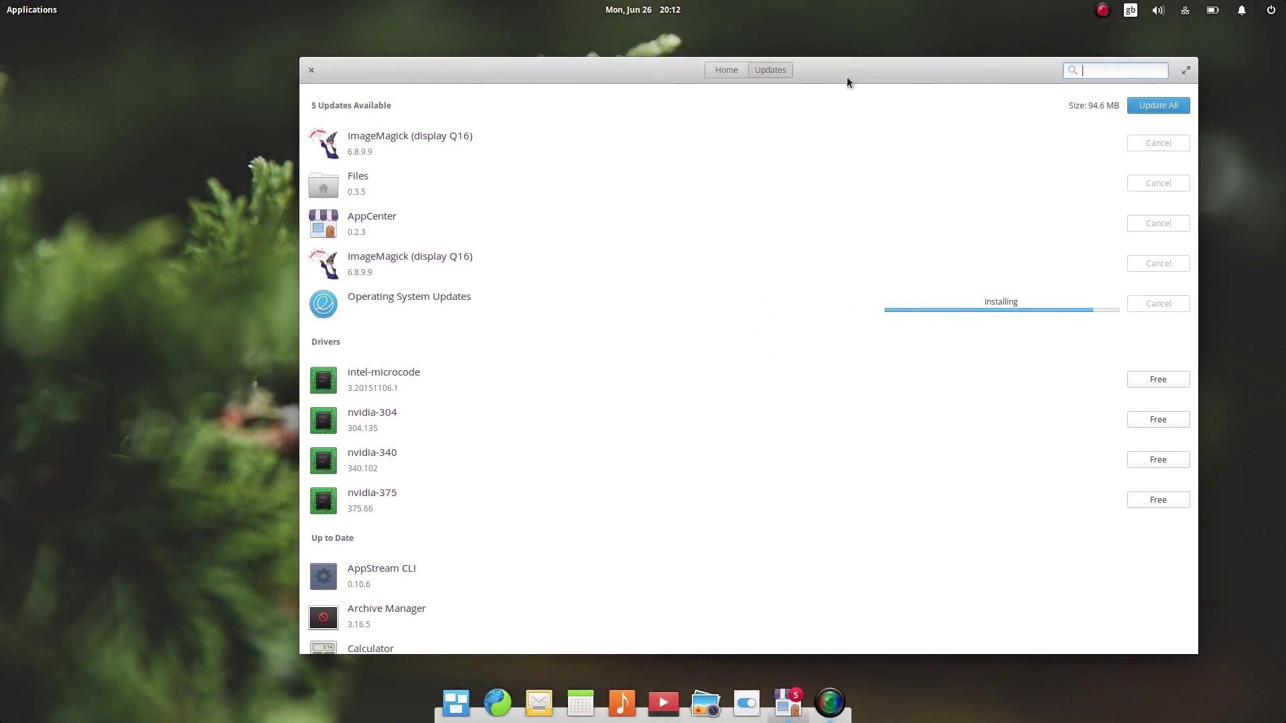
drag(818, 79, 875, 79)
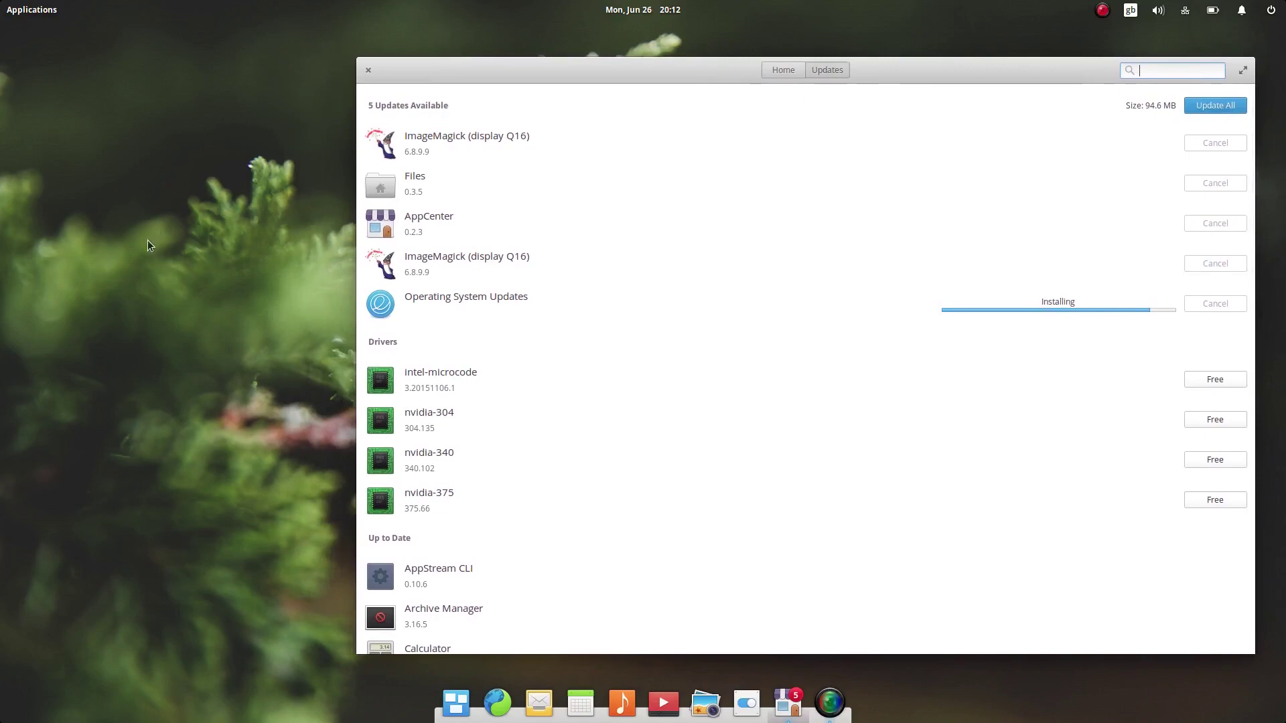
Open the Desktop section of System Settings and set the wallpaper to the grassy coastal cliff and beach photo
click(4, 7)
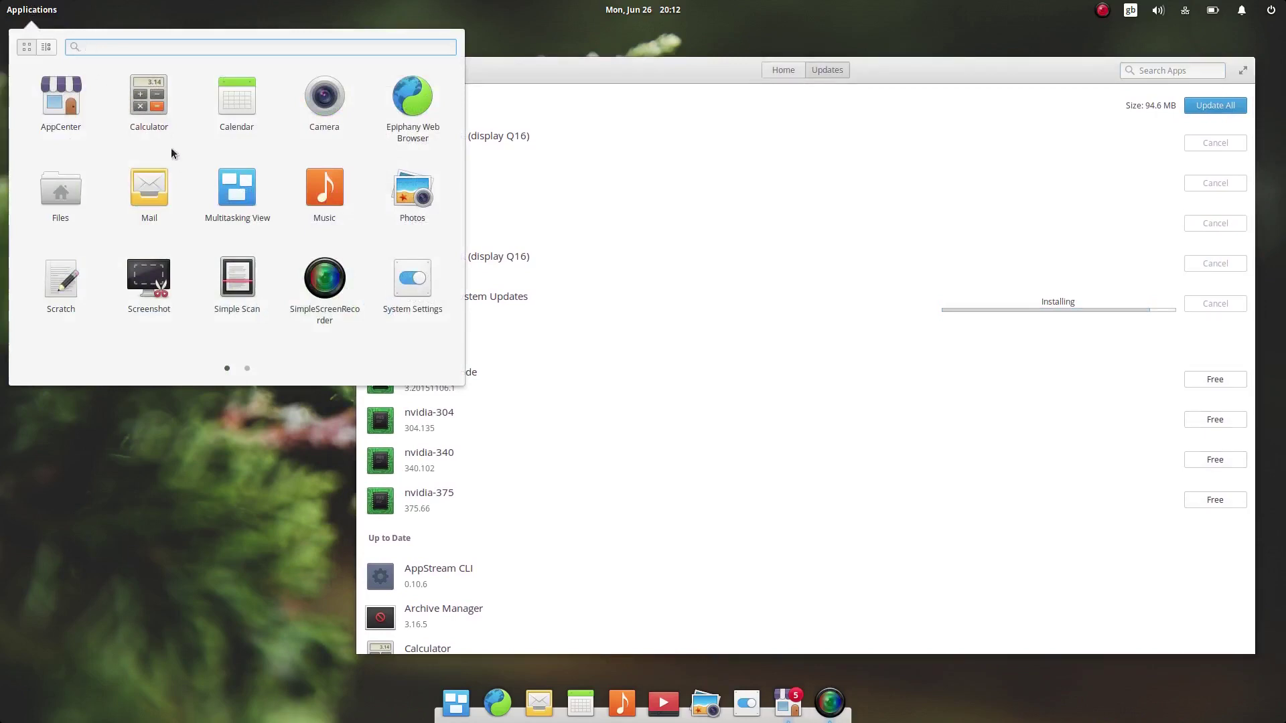
click(414, 282)
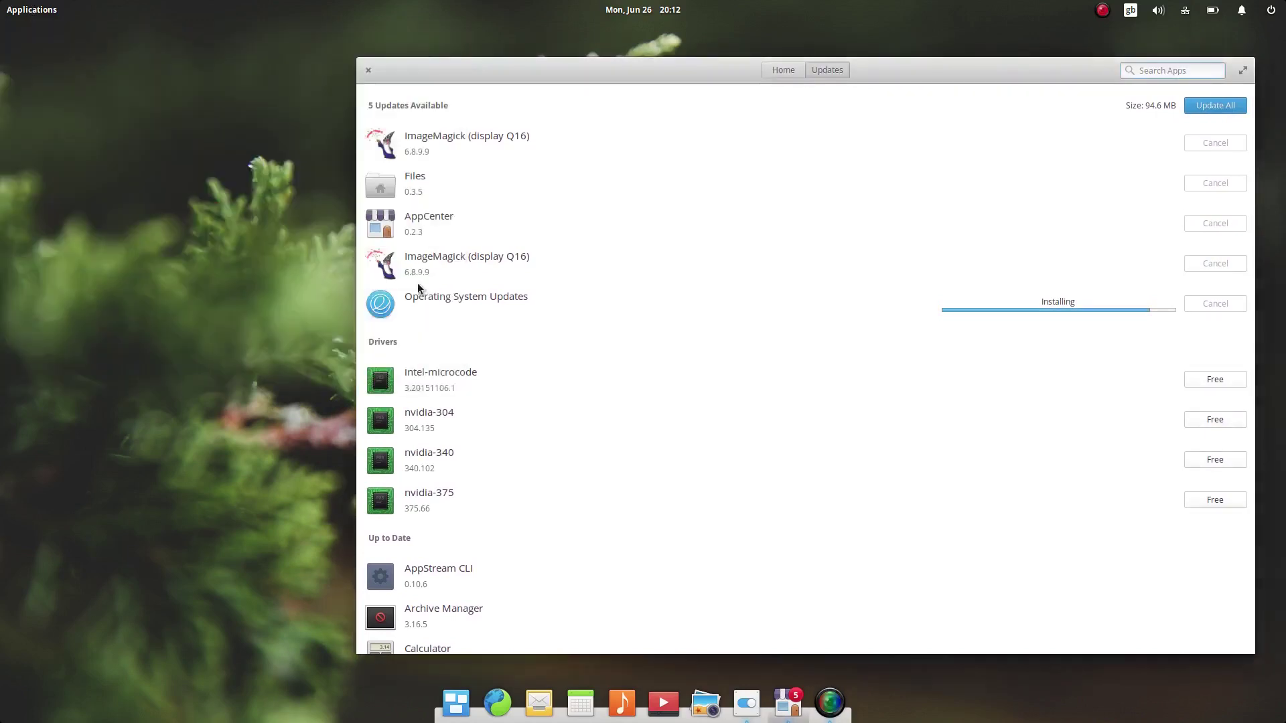
drag(496, 196, 196, 191)
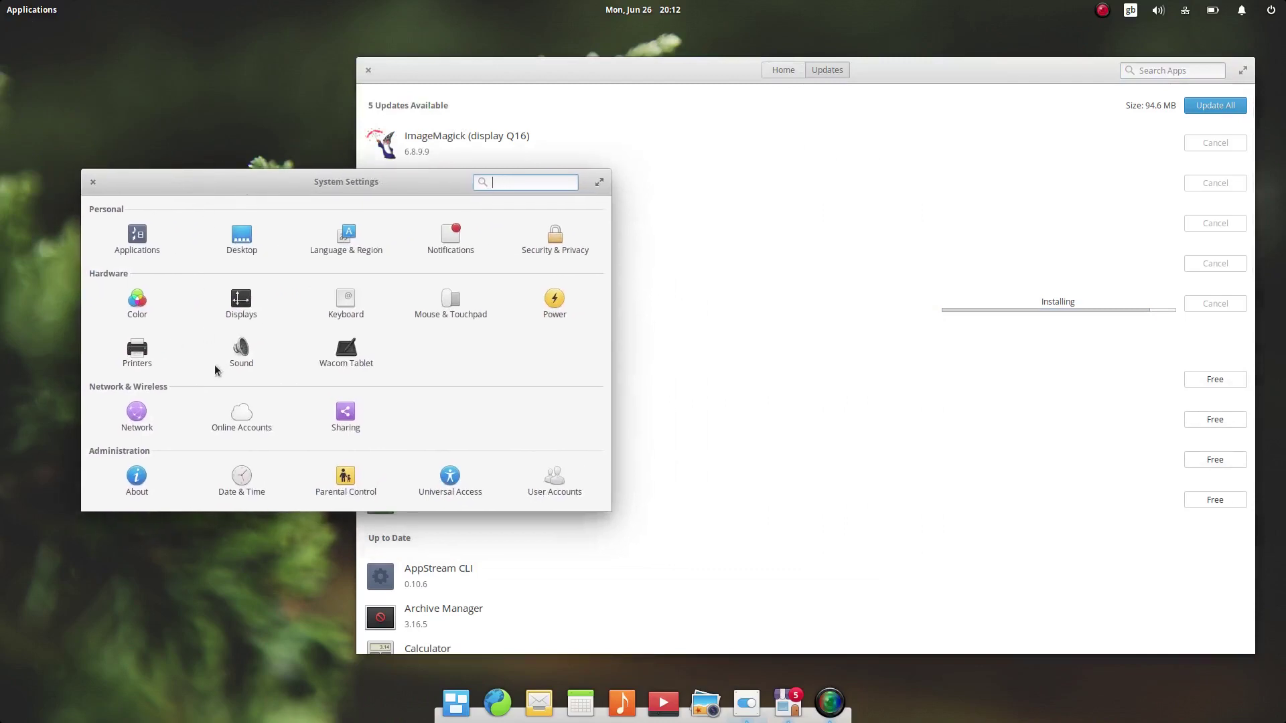
click(233, 243)
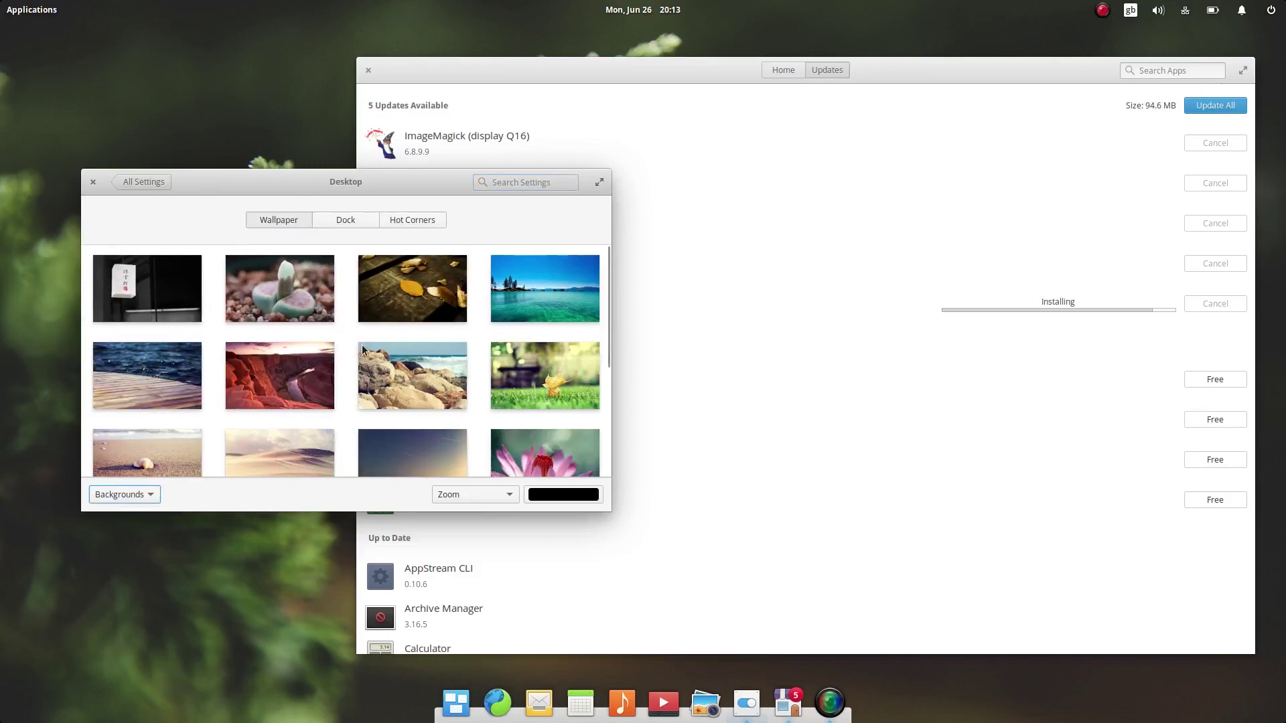
scroll(327, 342, down, 3)
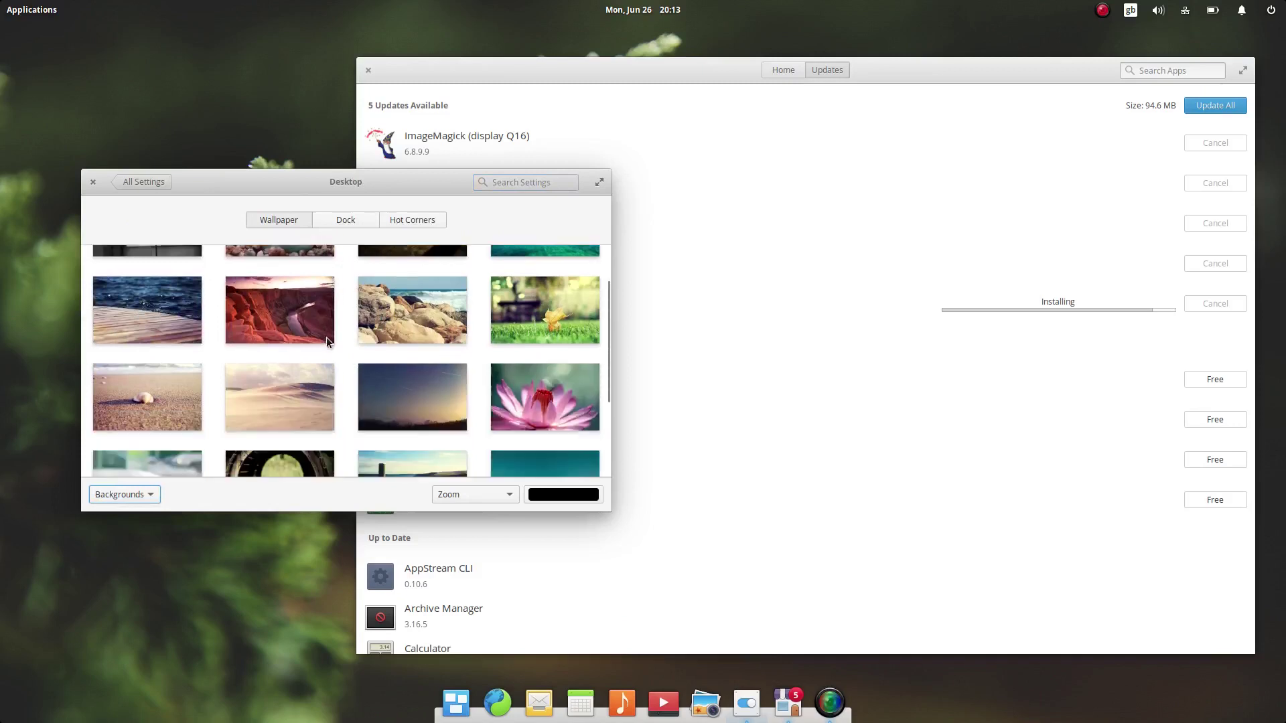
scroll(327, 343, down, 3)
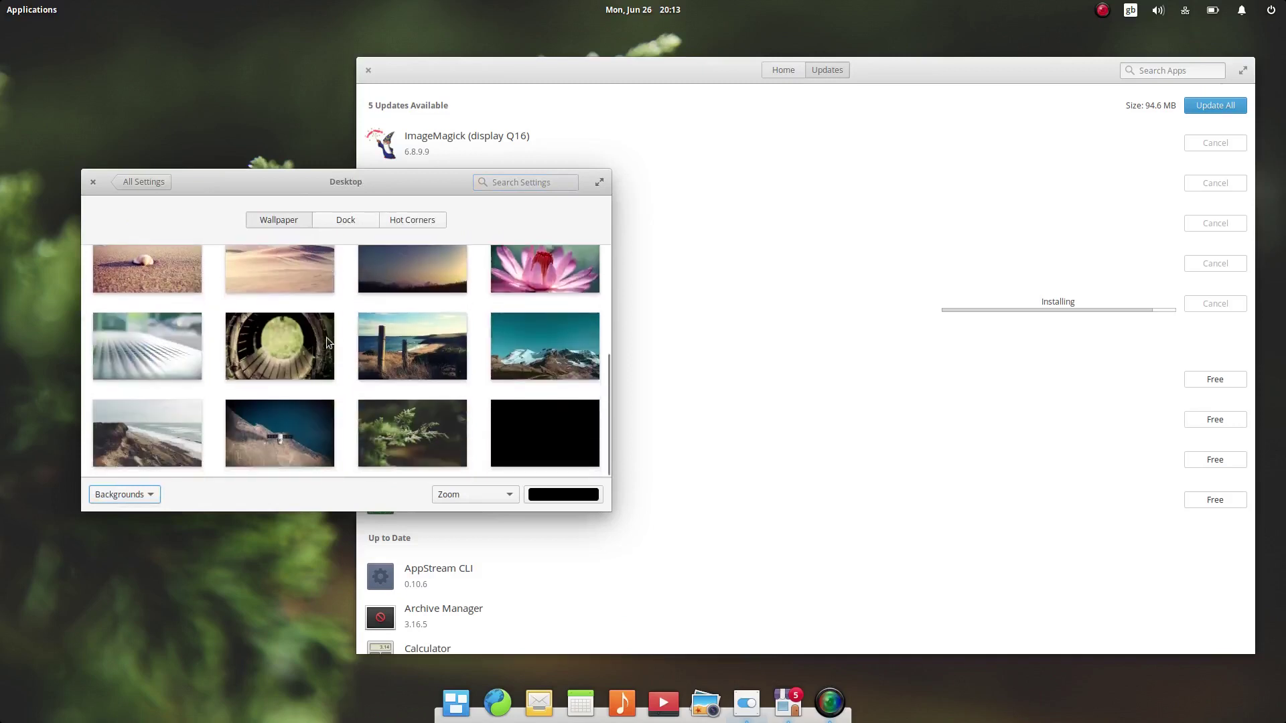
click(158, 447)
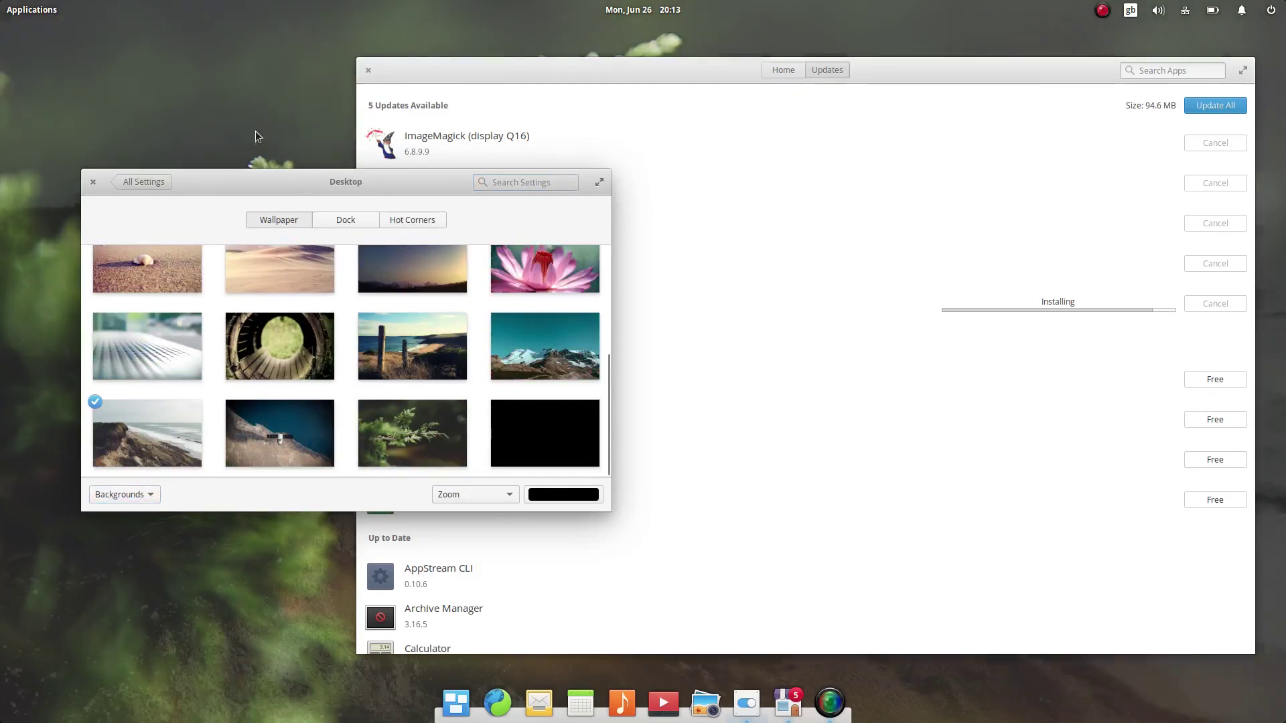
Rearrange and minimize the AppCenter and System Settings windows to view the new wallpaper on the bare desktop
drag(343, 190, 688, 204)
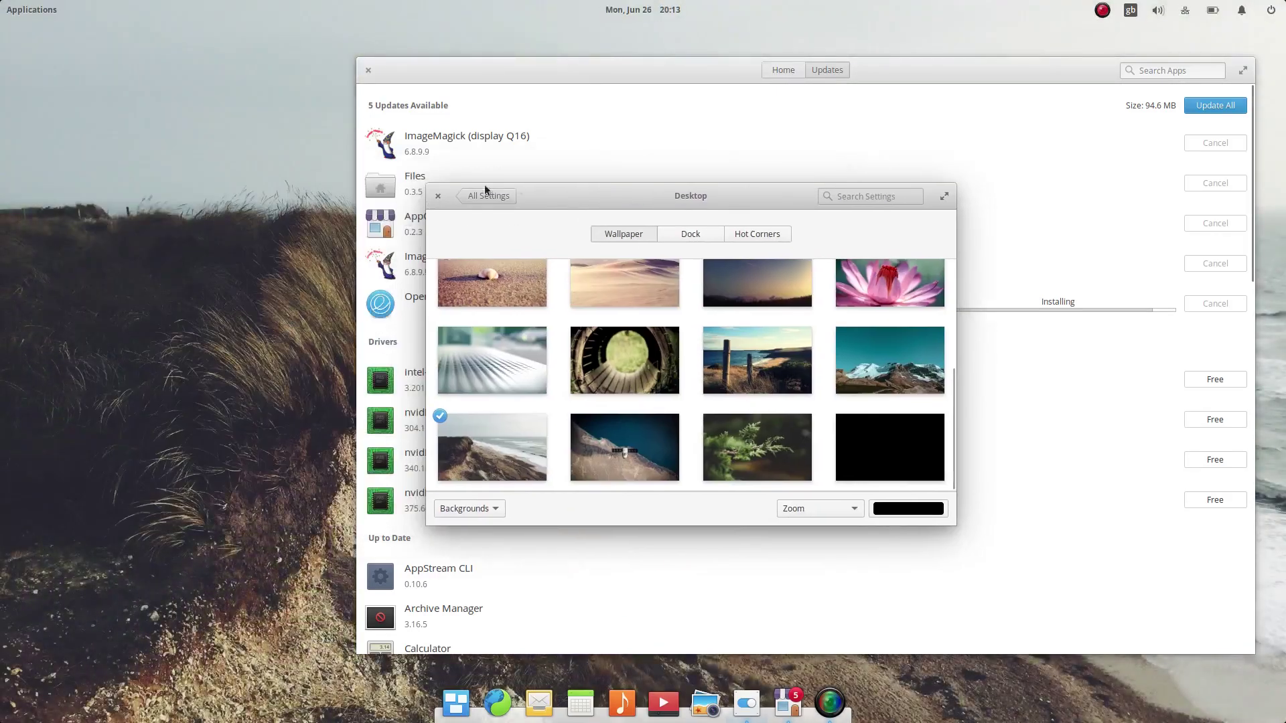
click(1184, 72)
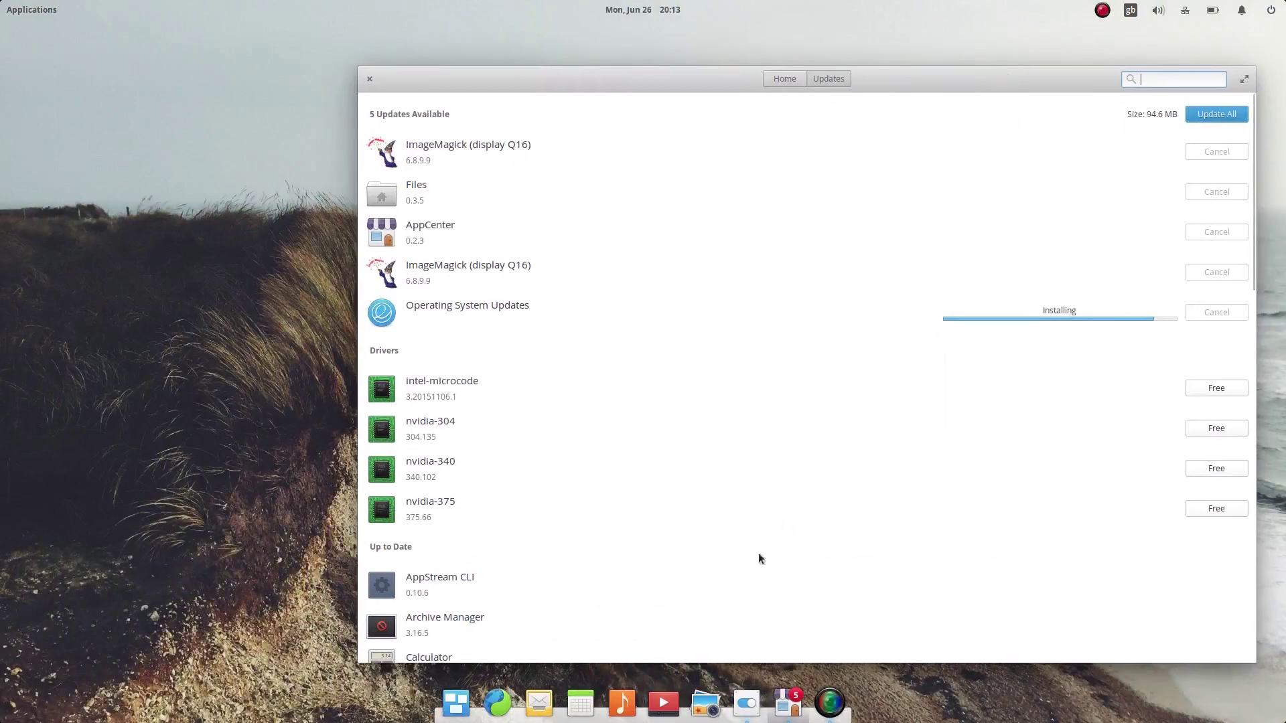
click(785, 704)
click(747, 703)
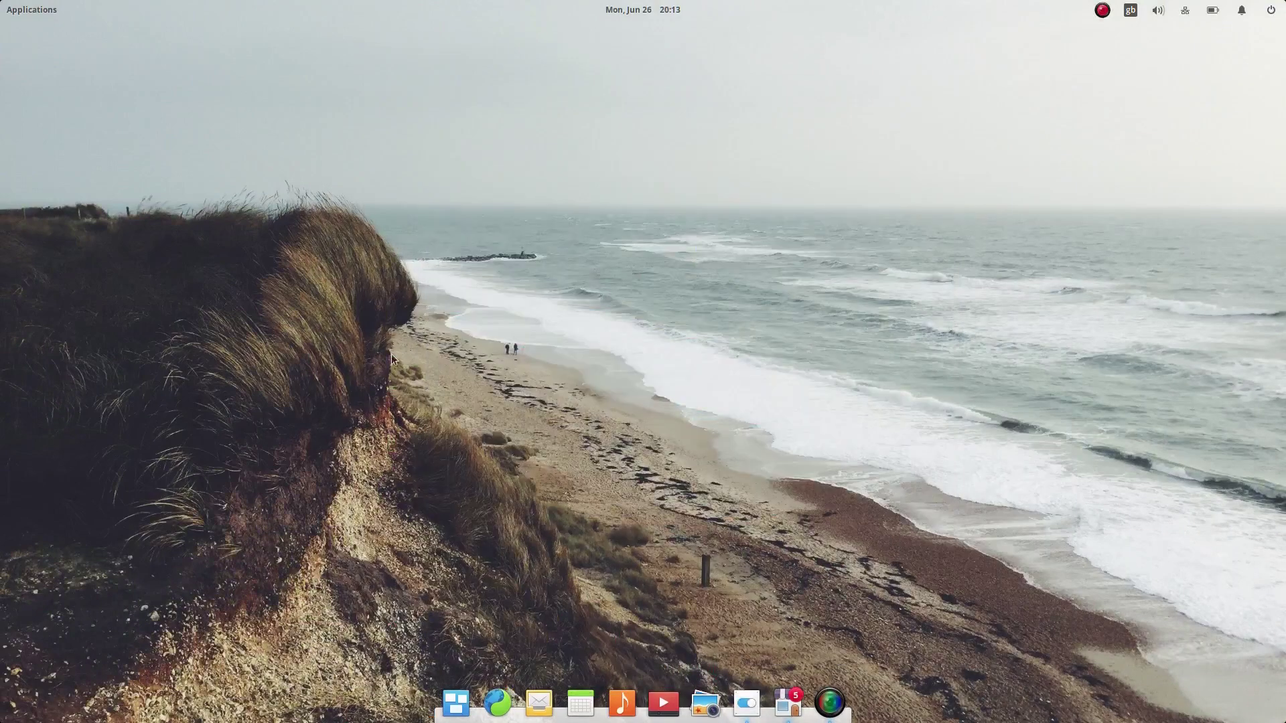
Bring back the two minimized windows and close AppCenter, leaving only the Desktop settings window moved aside
click(747, 703)
click(785, 705)
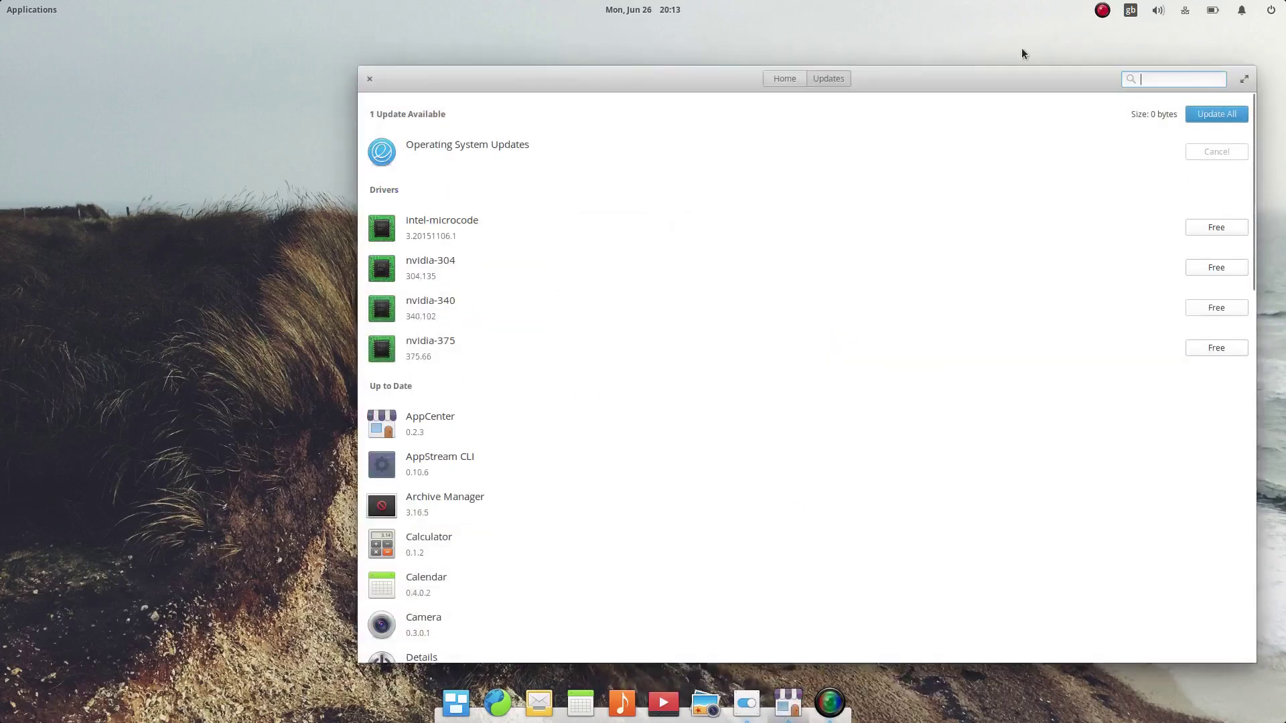
click(369, 78)
drag(483, 130, 284, 27)
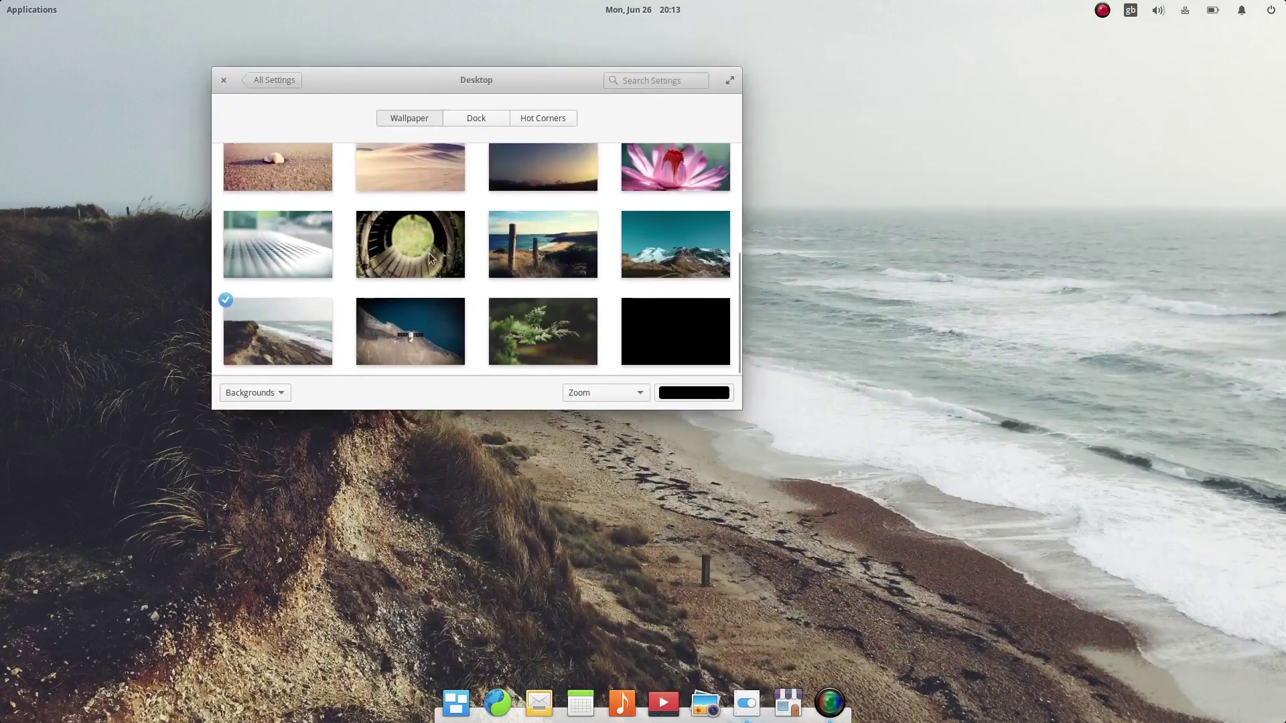
Open the Dock settings and check the hiding choices, keeping "Any window overlaps the dock" selected
scroll(427, 255, up, 3)
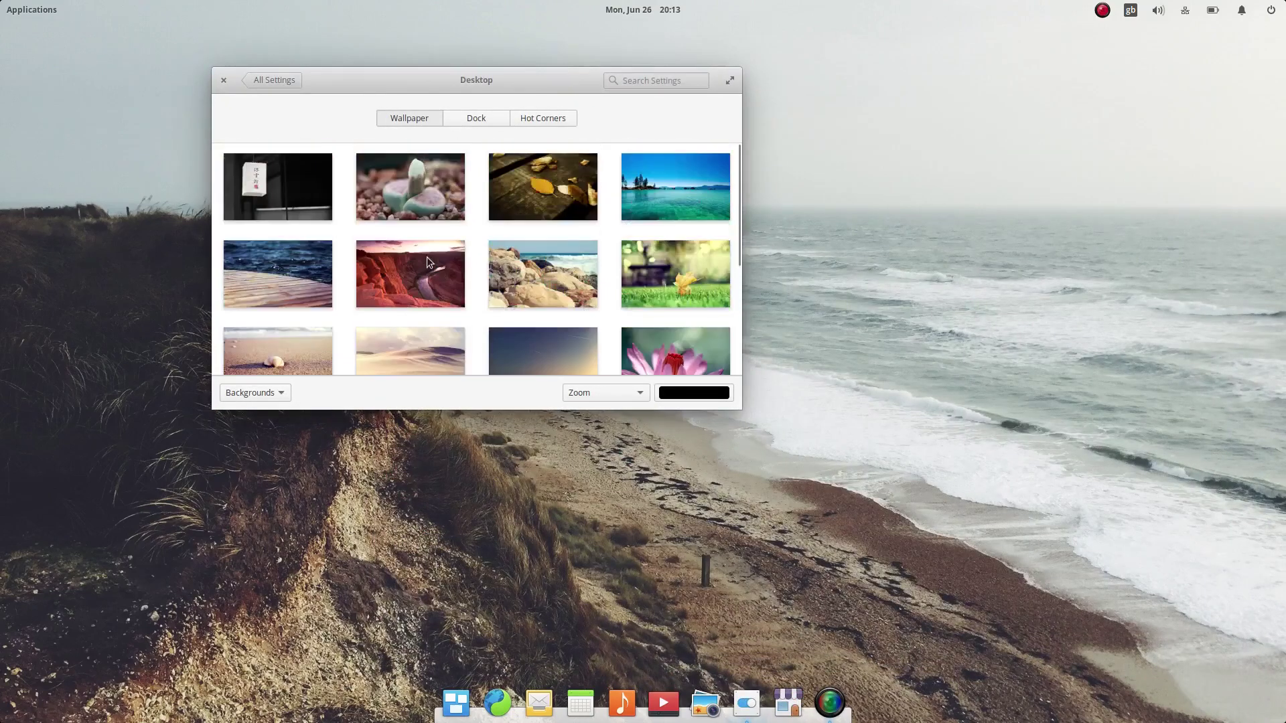
click(459, 118)
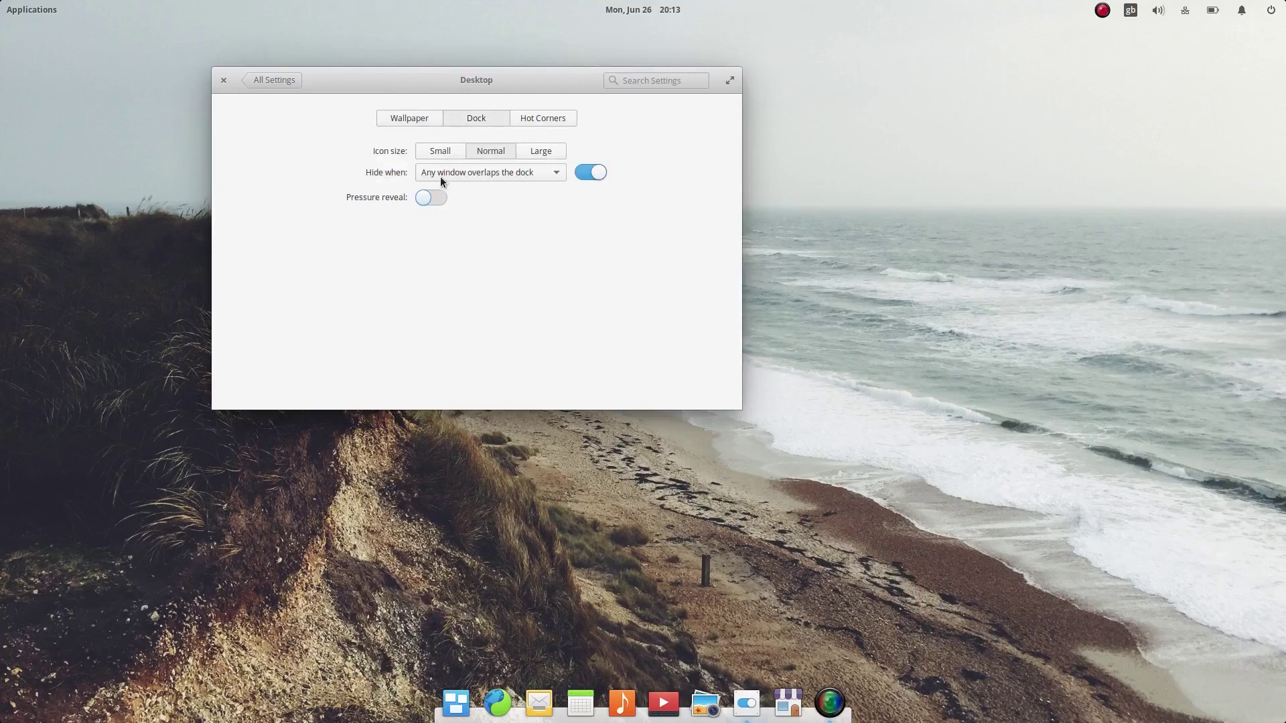
click(504, 167)
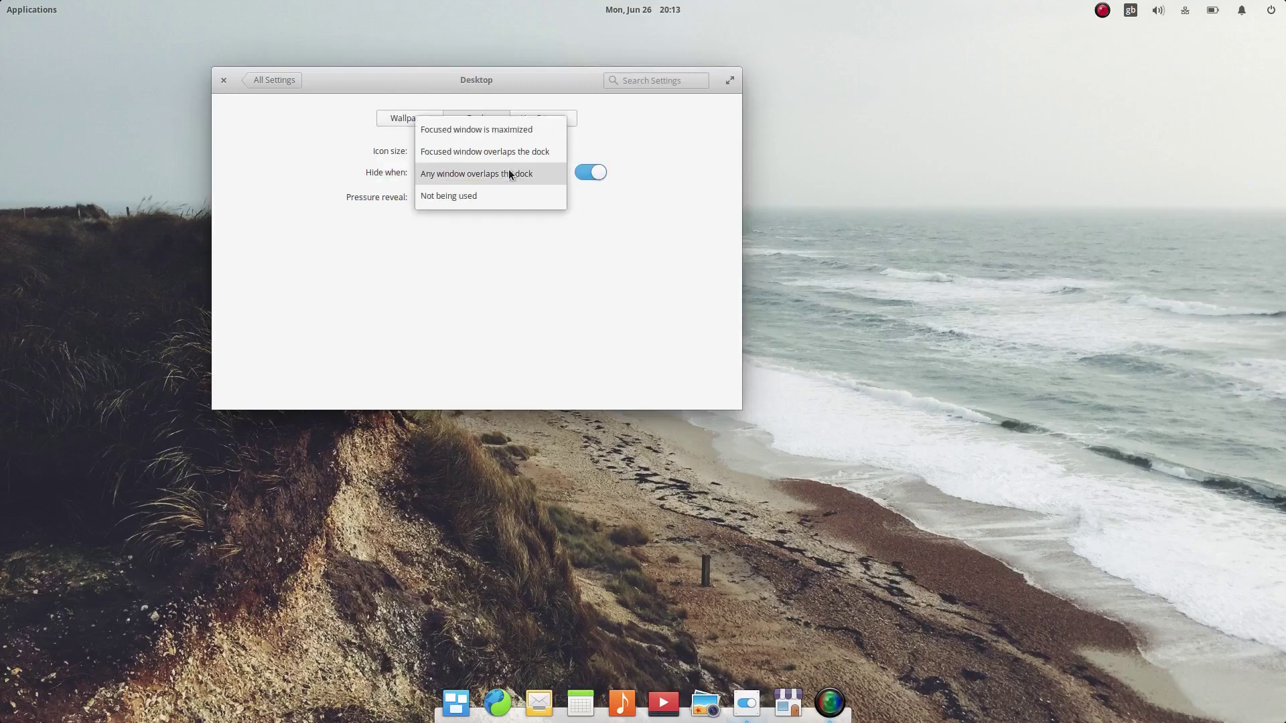
click(509, 173)
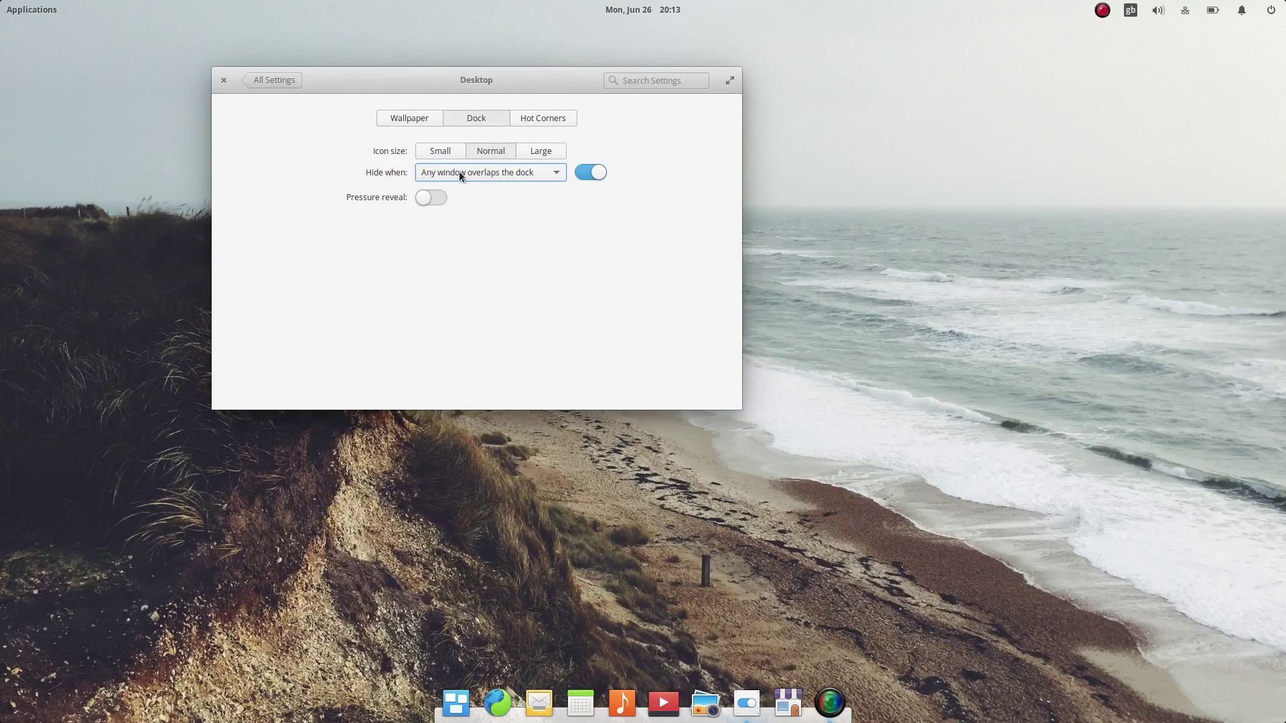
Preview the Large and Small dock icon sizes and set the icon size back to Normal
click(540, 154)
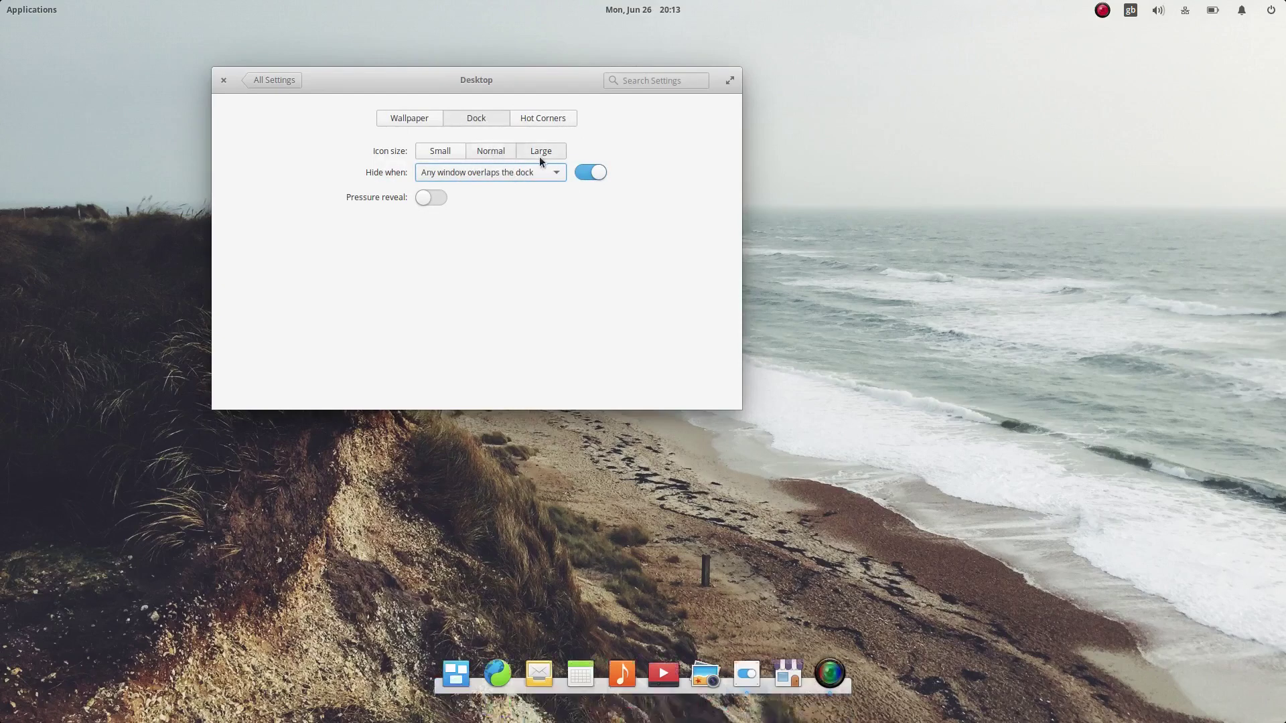
click(470, 151)
click(447, 148)
click(491, 150)
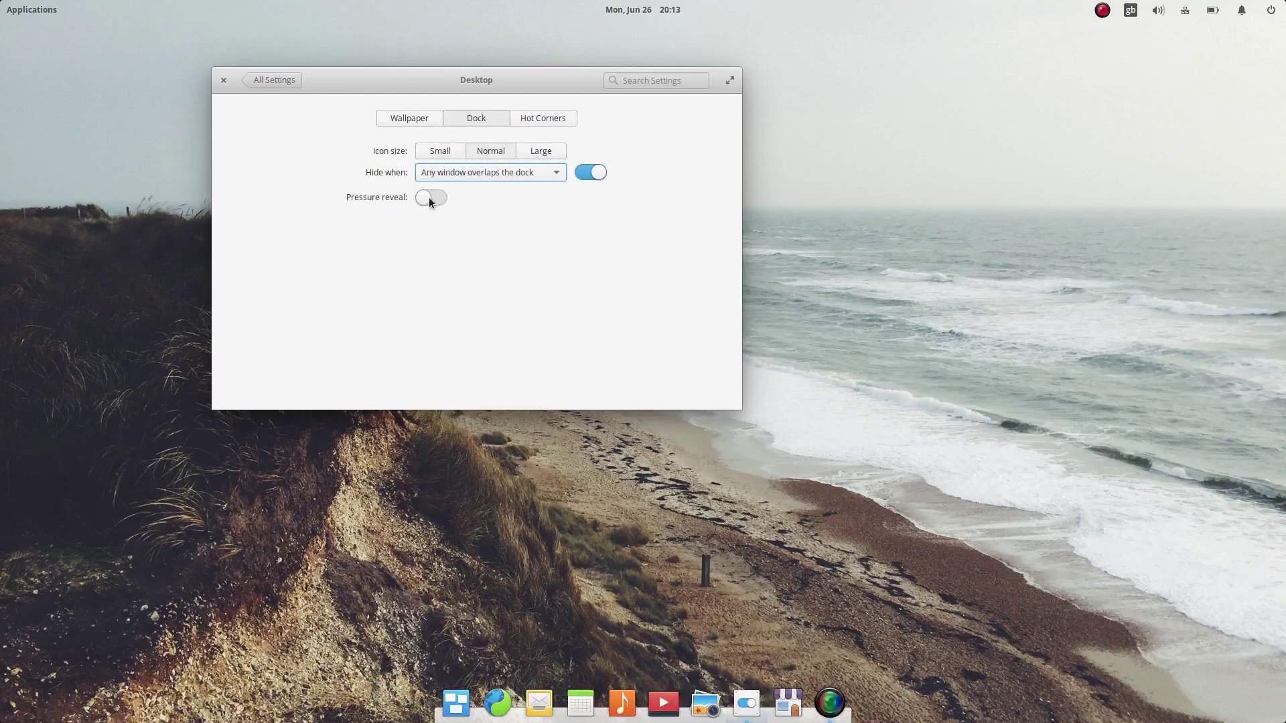
Check the Hot Corners actions available for the bottom-left display corner, keeping it on "Do nothing"
click(533, 118)
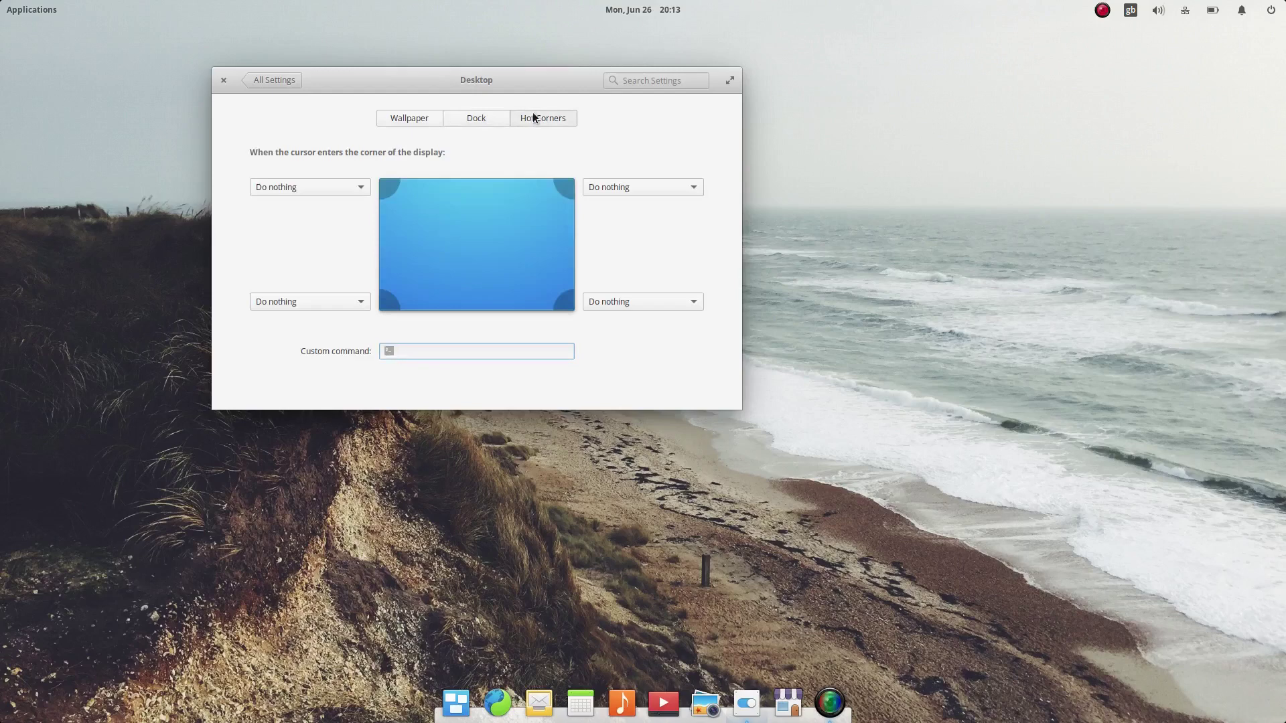
click(334, 303)
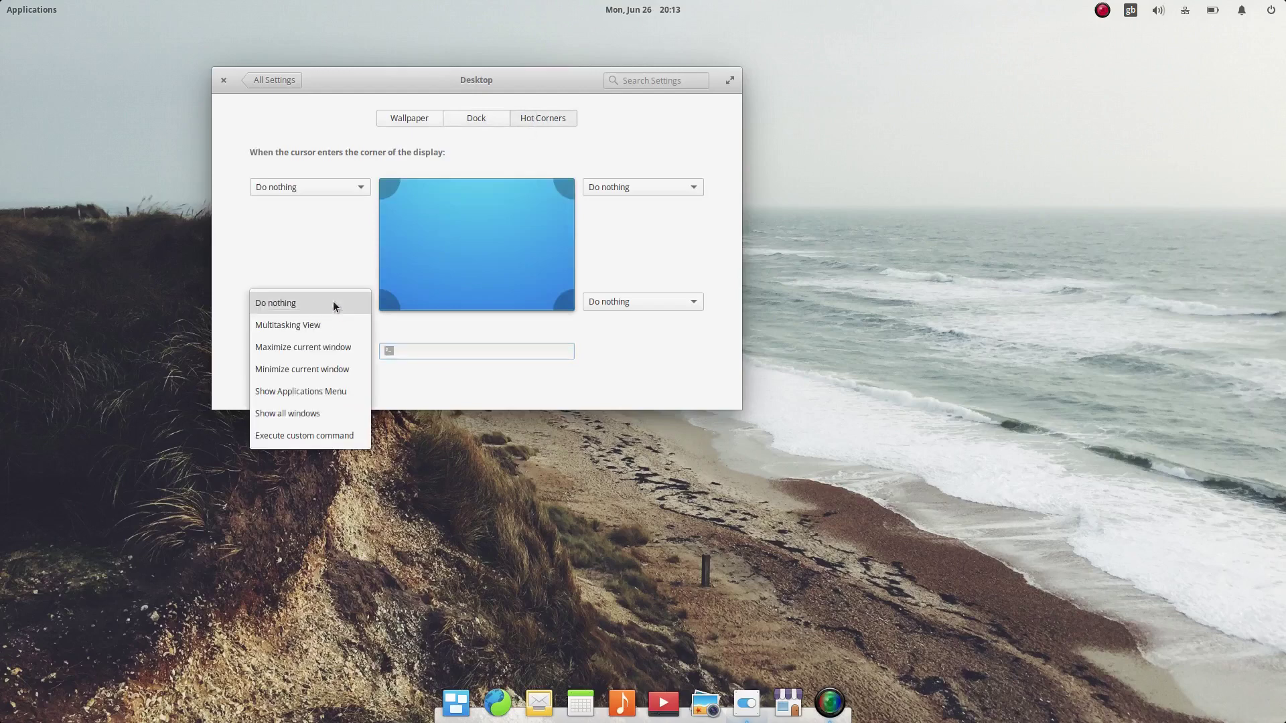
click(332, 303)
click(431, 118)
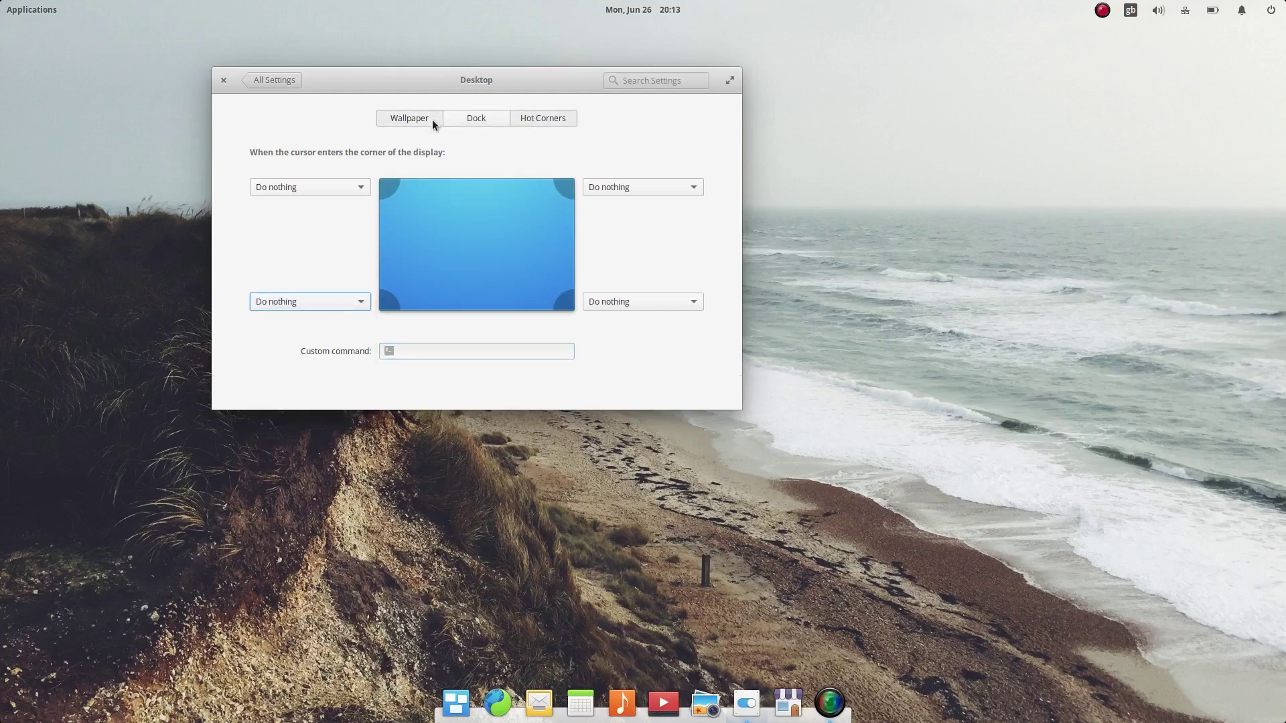
View the About page of System Settings with the window moved clear, and close System Settings
click(257, 81)
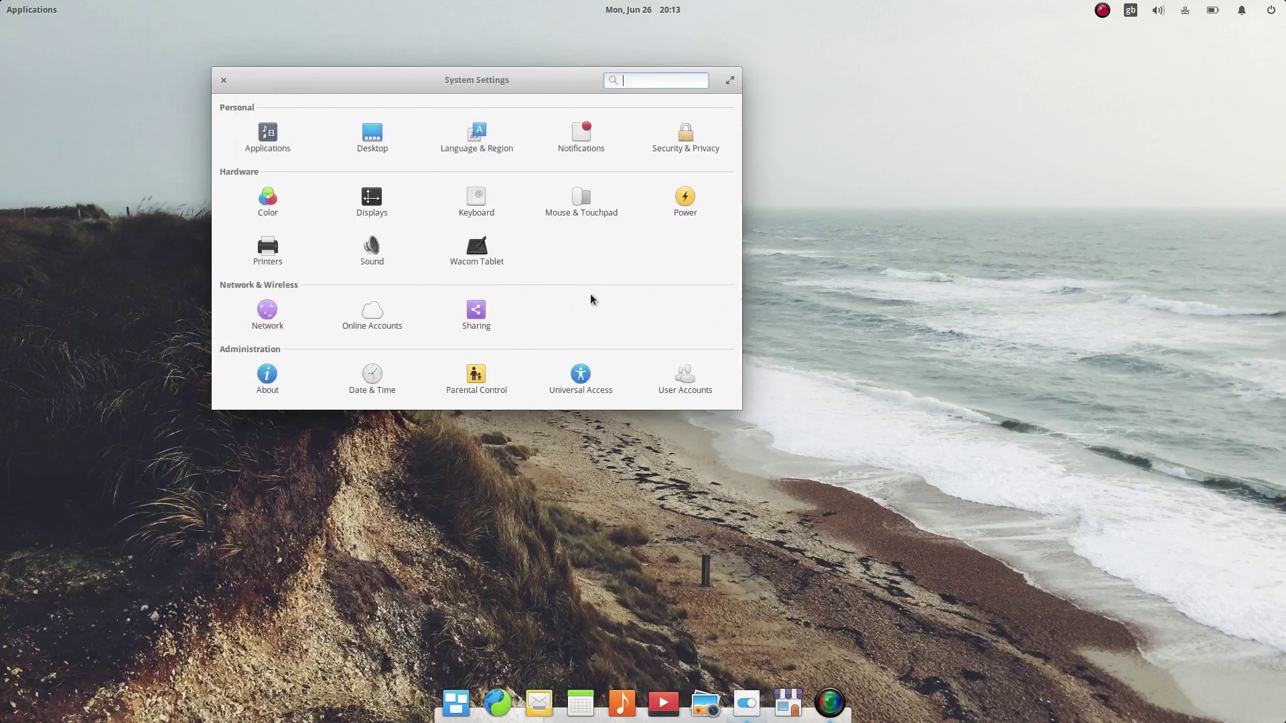
click(267, 377)
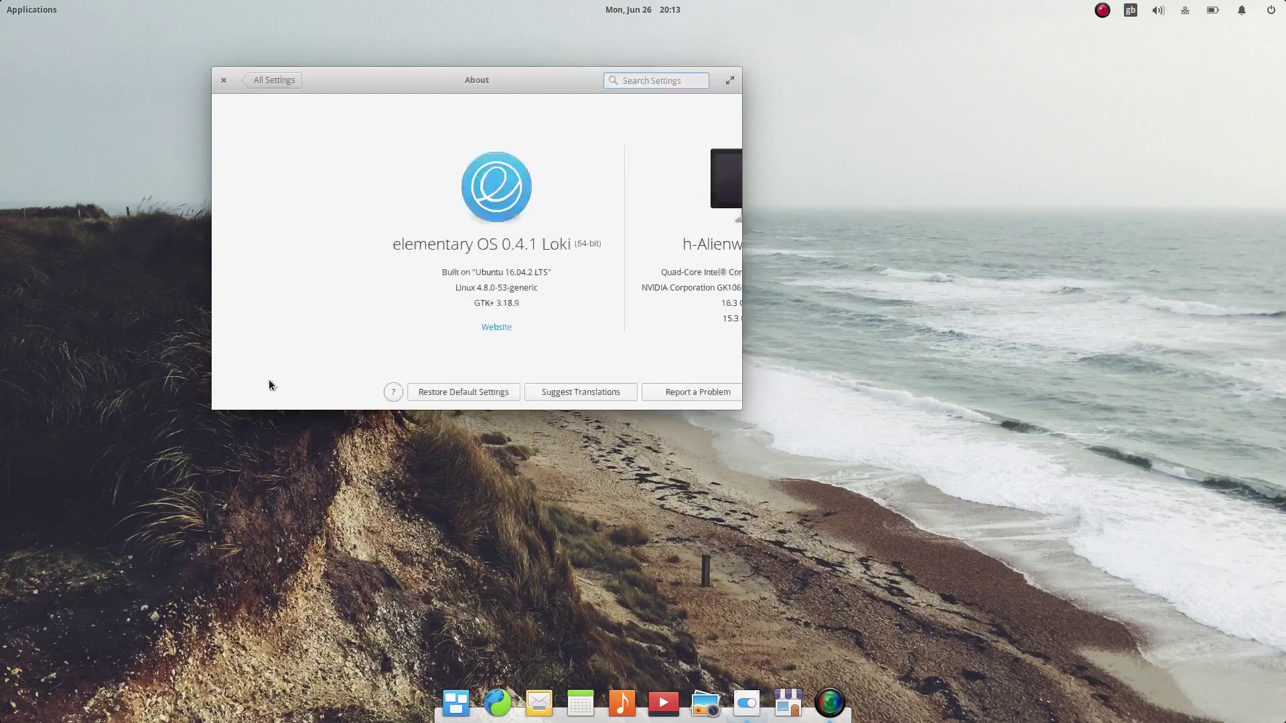
drag(422, 69, 569, 52)
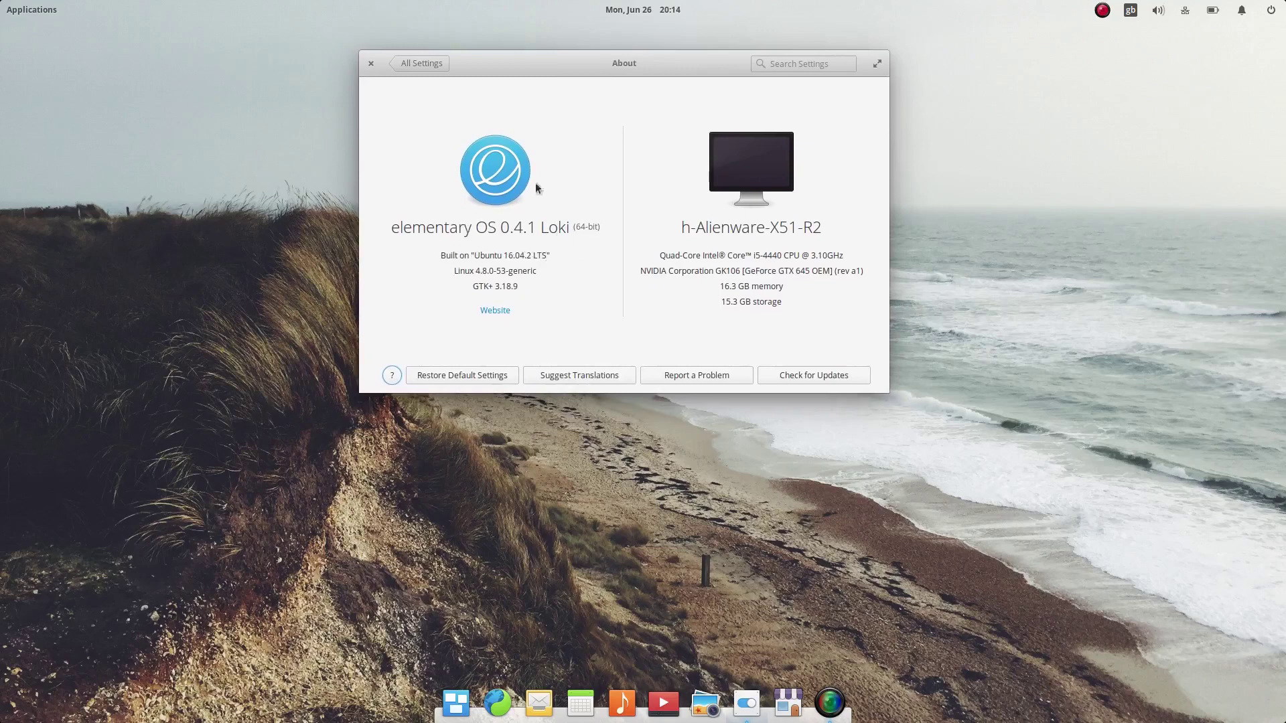
click(410, 63)
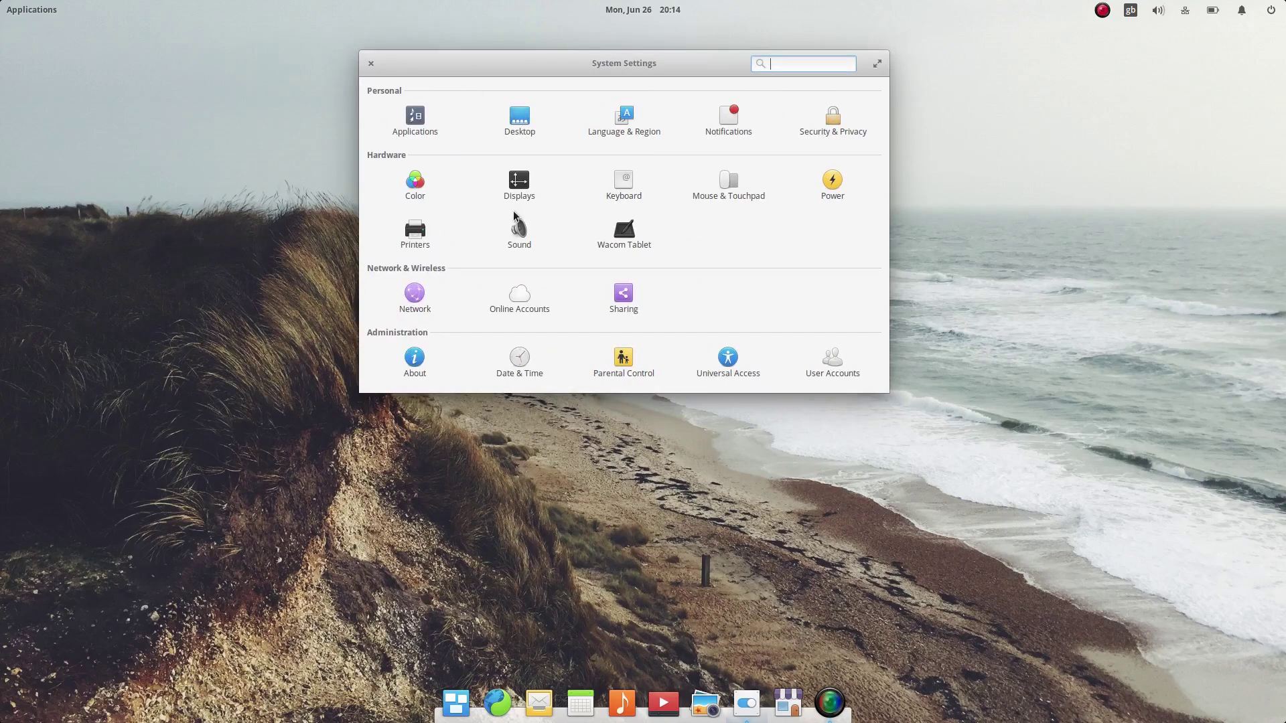
click(369, 64)
Launch Mail to view its welcome dialog and cancel the account setup
click(3, 6)
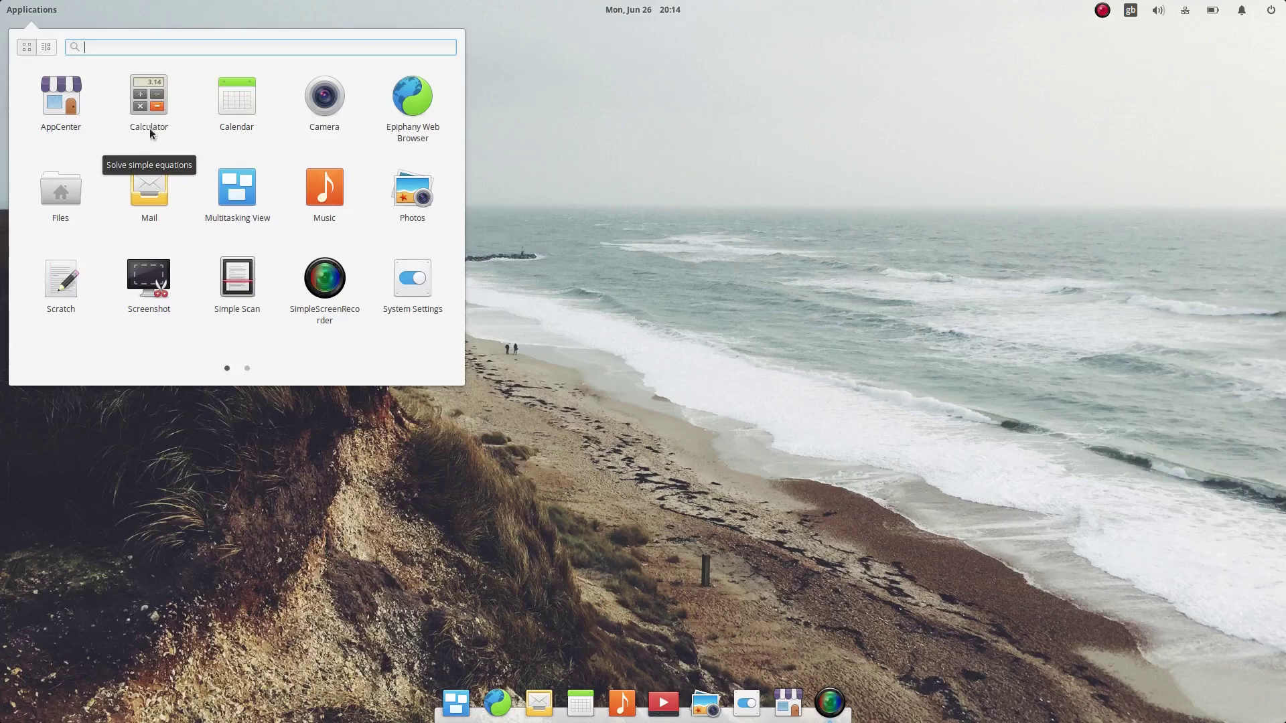
click(148, 195)
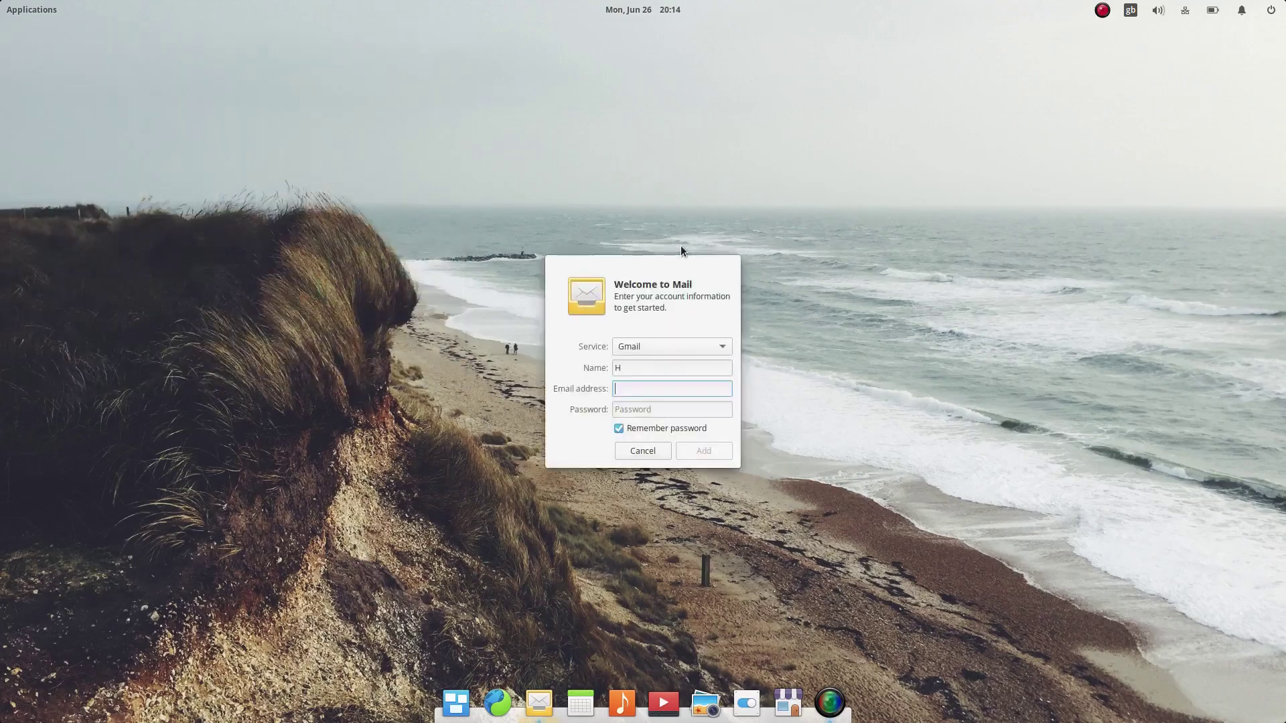
click(637, 448)
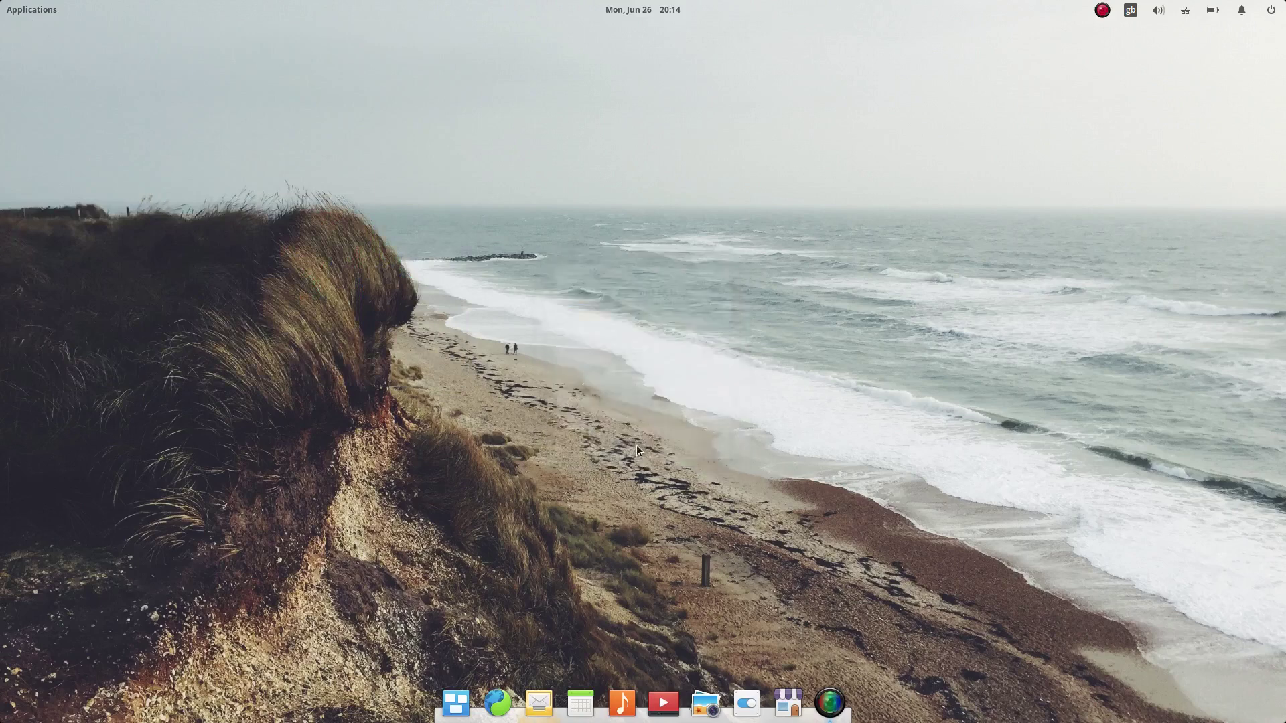
Browse both pages of the application launcher, launch Files and reposition its window on the desktop
click(7, 8)
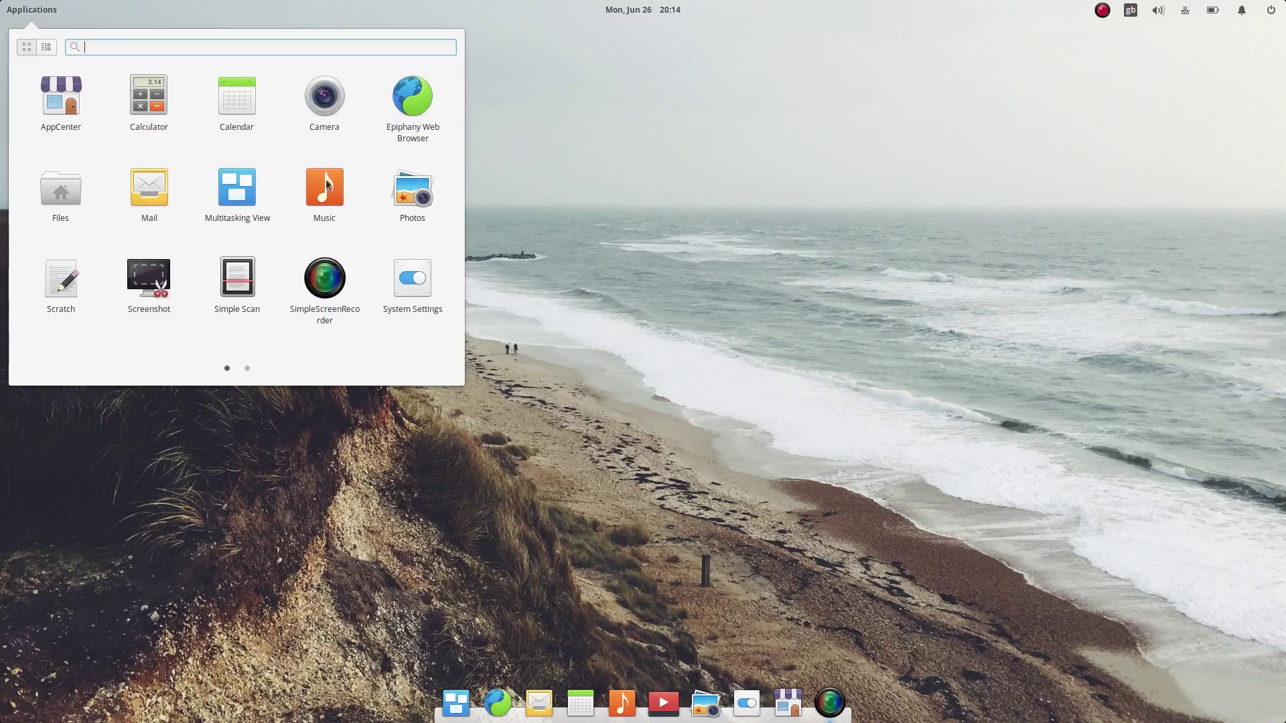
scroll(367, 227, down, 1)
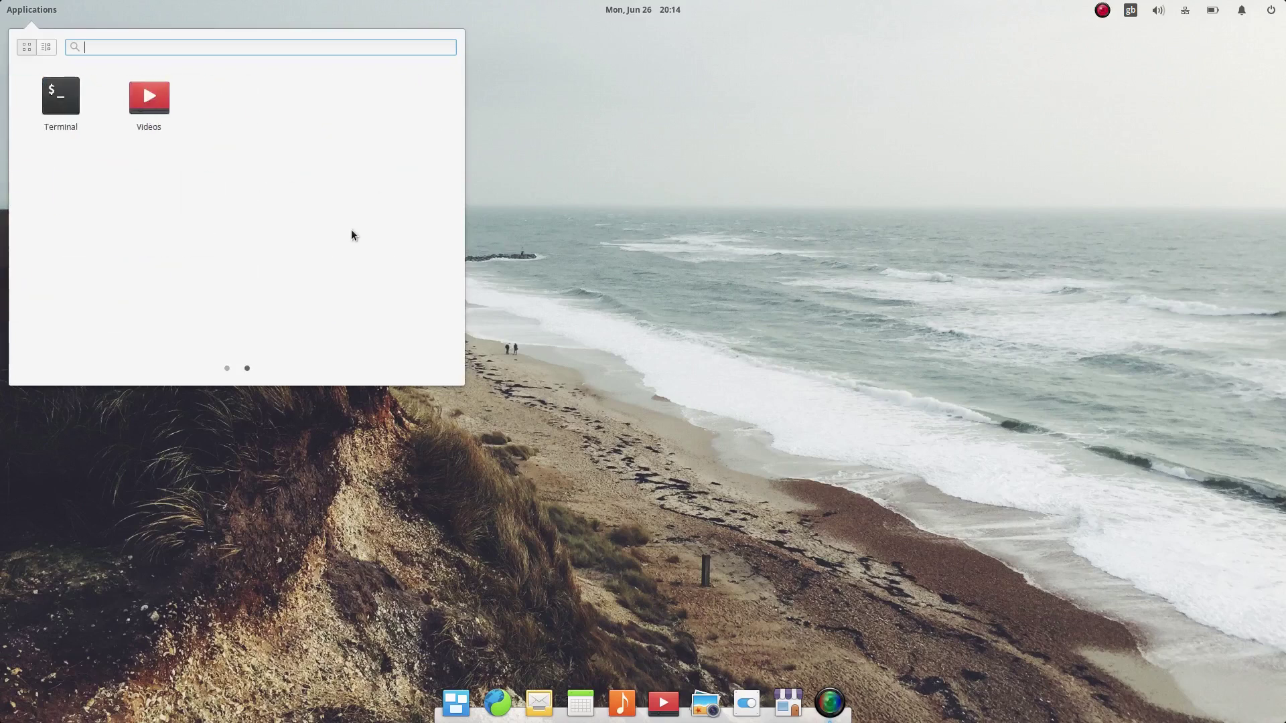
scroll(351, 230, up, 1)
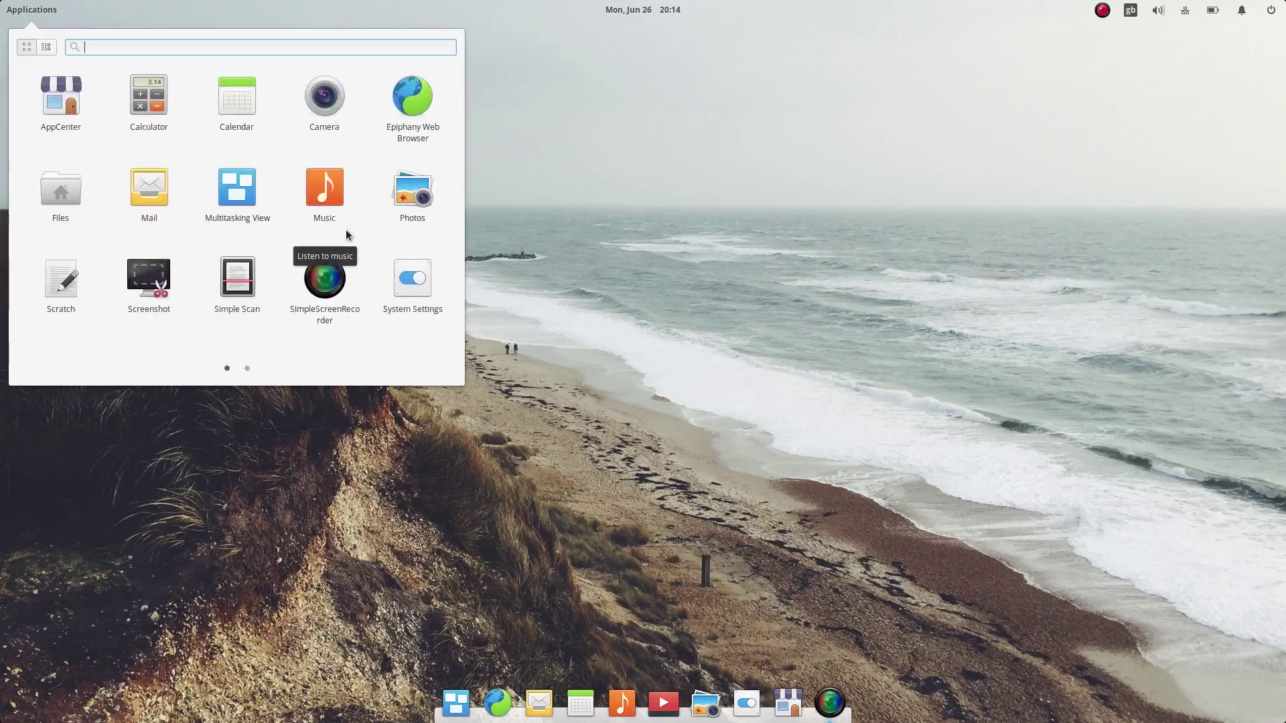
click(76, 192)
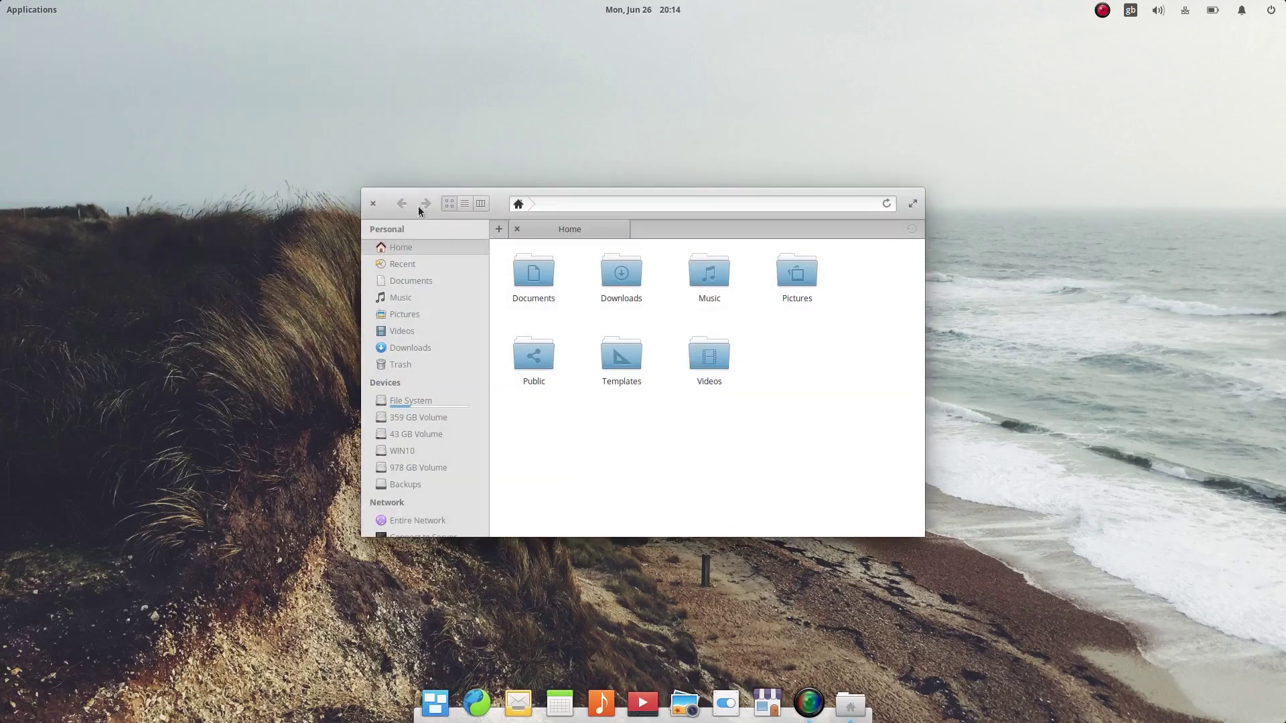
drag(516, 199, 409, 165)
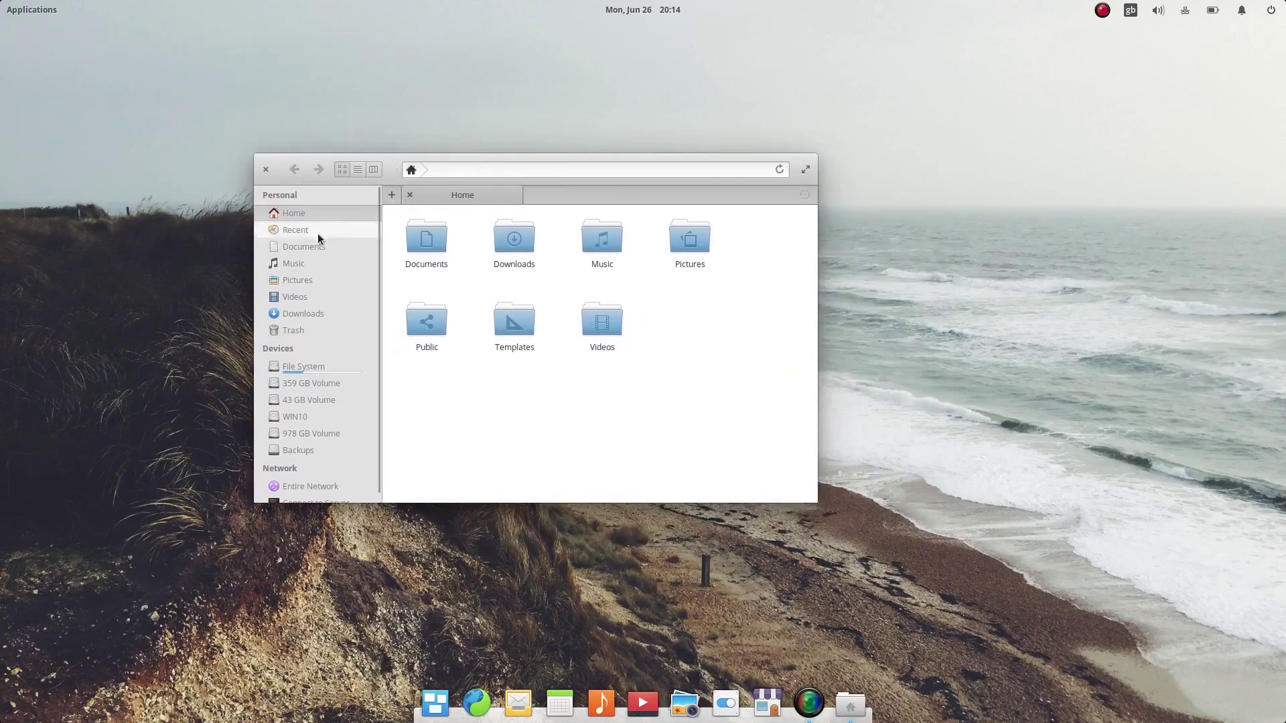
Look through the Documents and Home folders and the sidebar locations in Files, and close the window
click(303, 247)
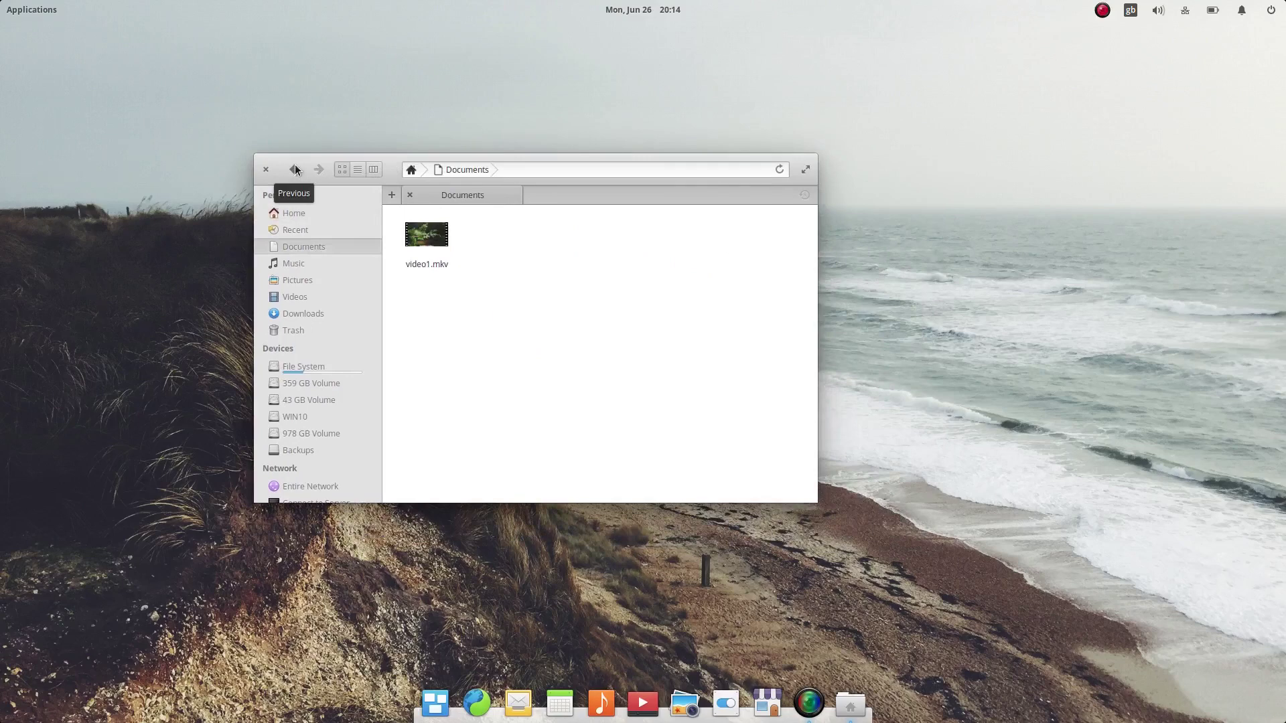
click(340, 211)
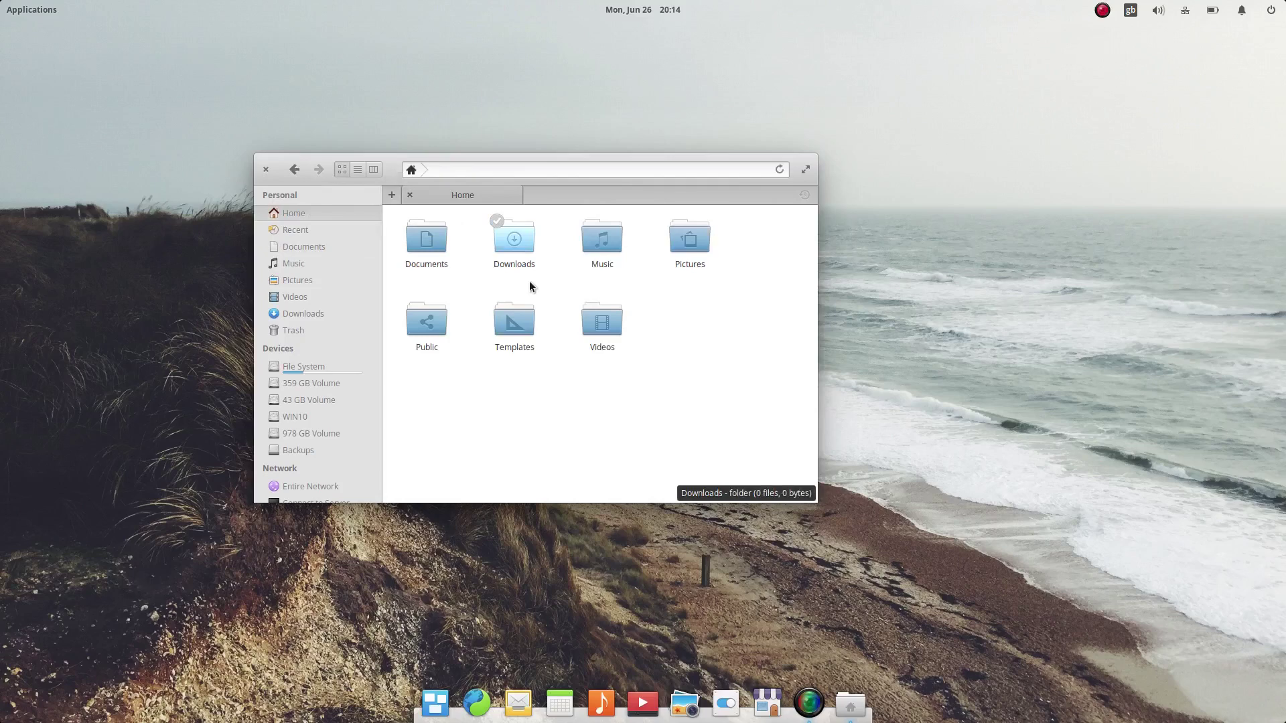
scroll(320, 430, down, 1)
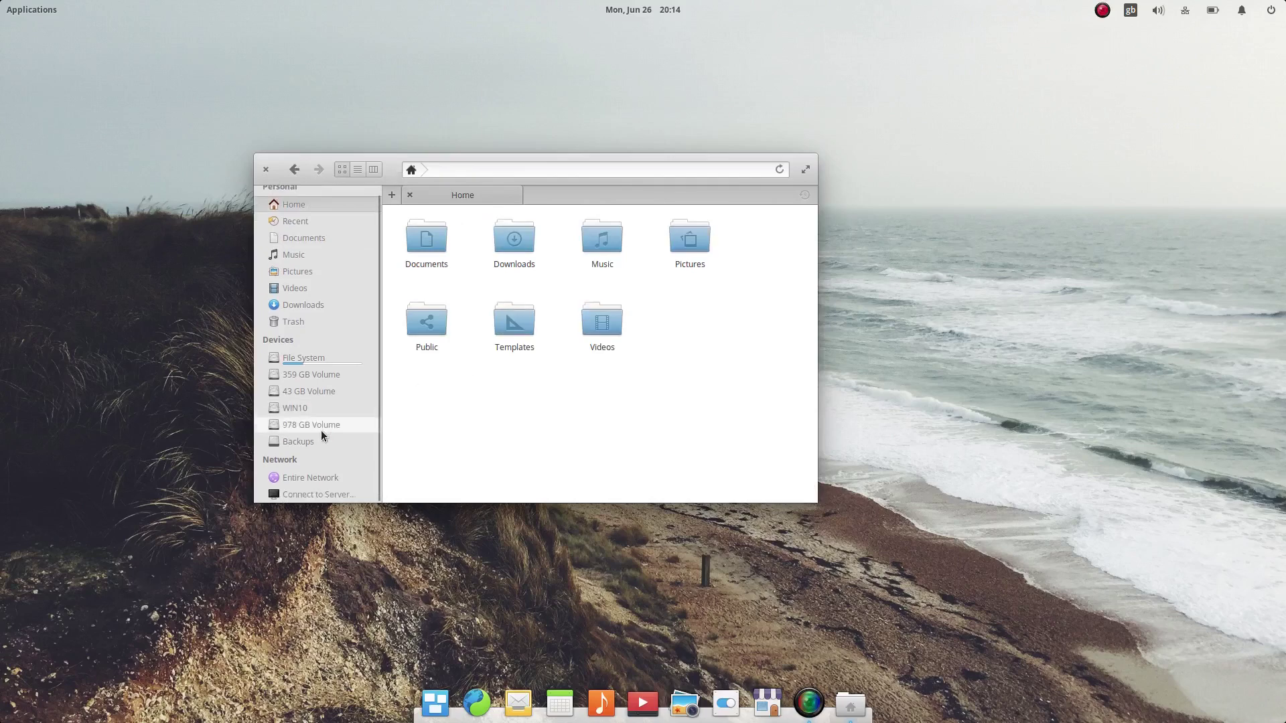
scroll(320, 430, up, 1)
scroll(321, 431, down, 1)
scroll(318, 410, up, 1)
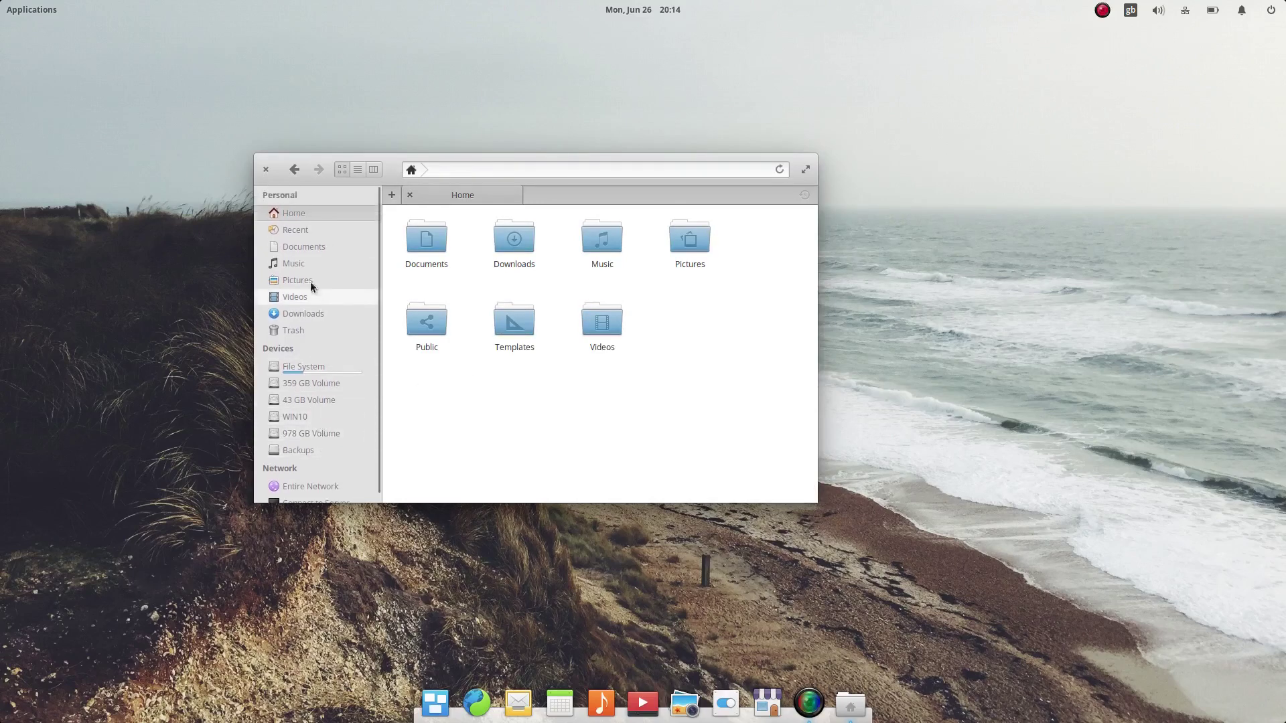
click(265, 169)
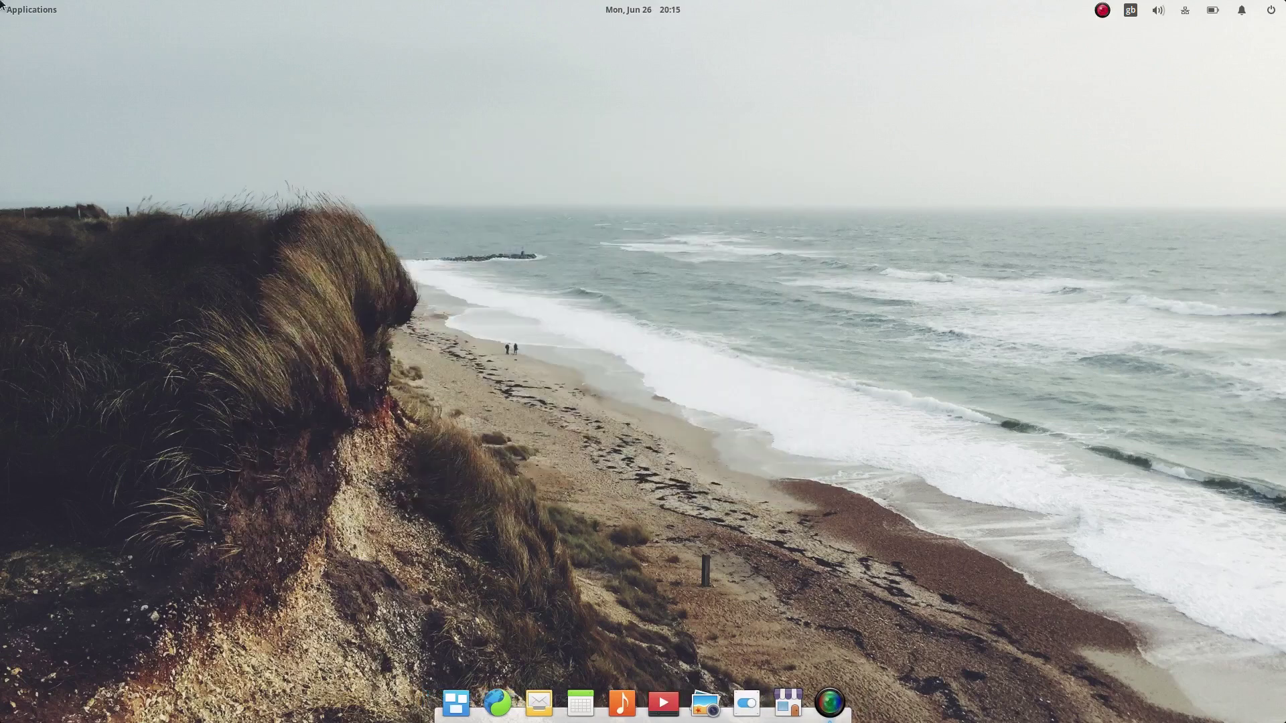
Launch the Epiphany web browser and close its open Ubuntu Forums tab
click(2, 4)
click(408, 98)
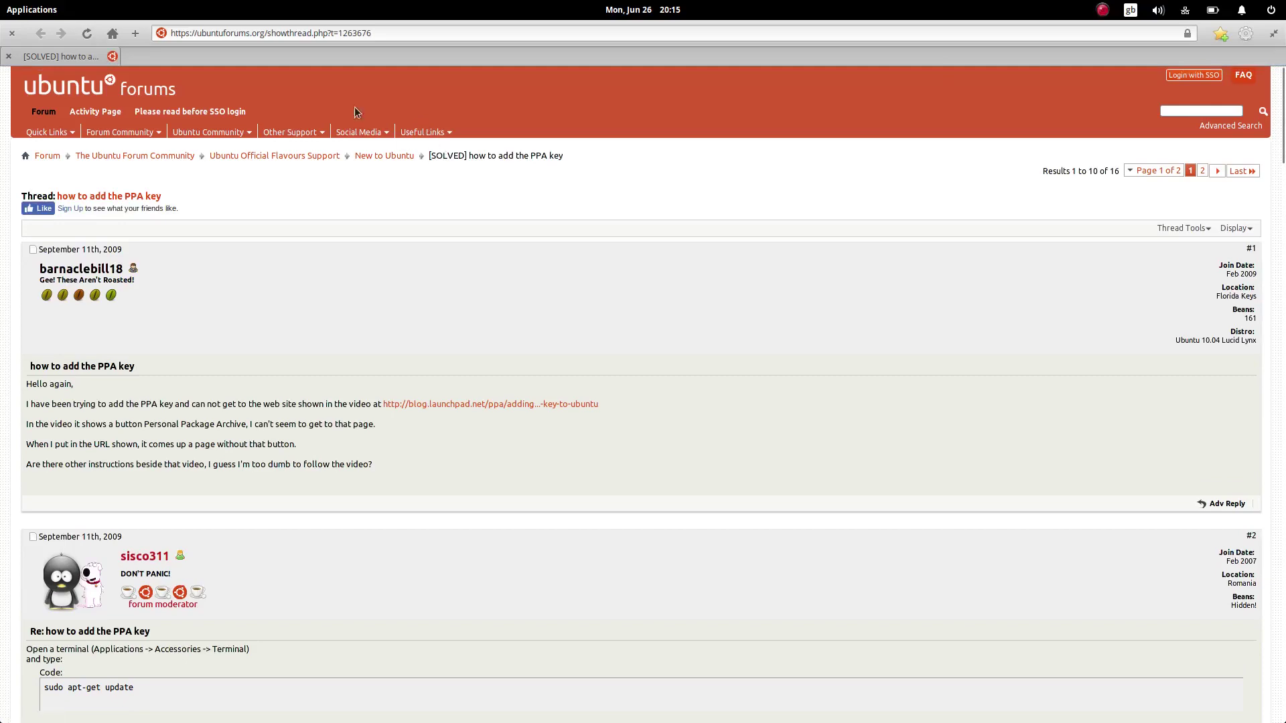
click(9, 57)
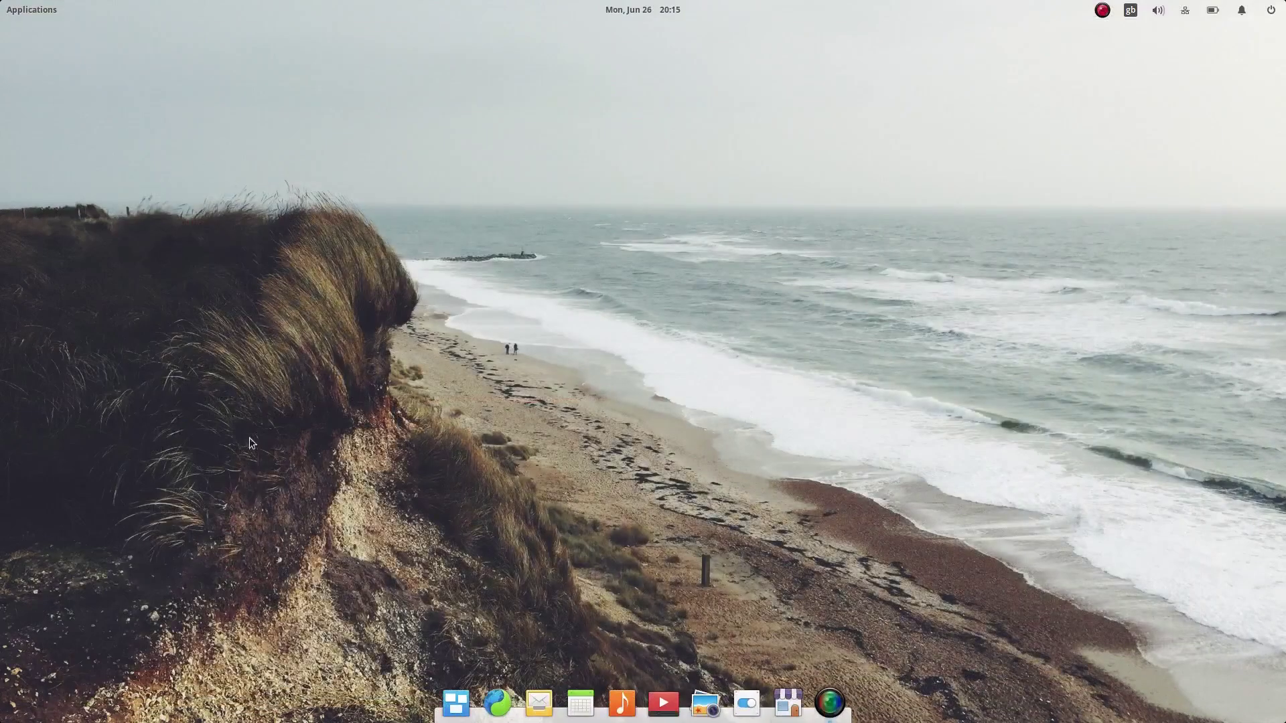
Reopen Epiphany and examine the Privacy and Language sections of its preferences
click(498, 703)
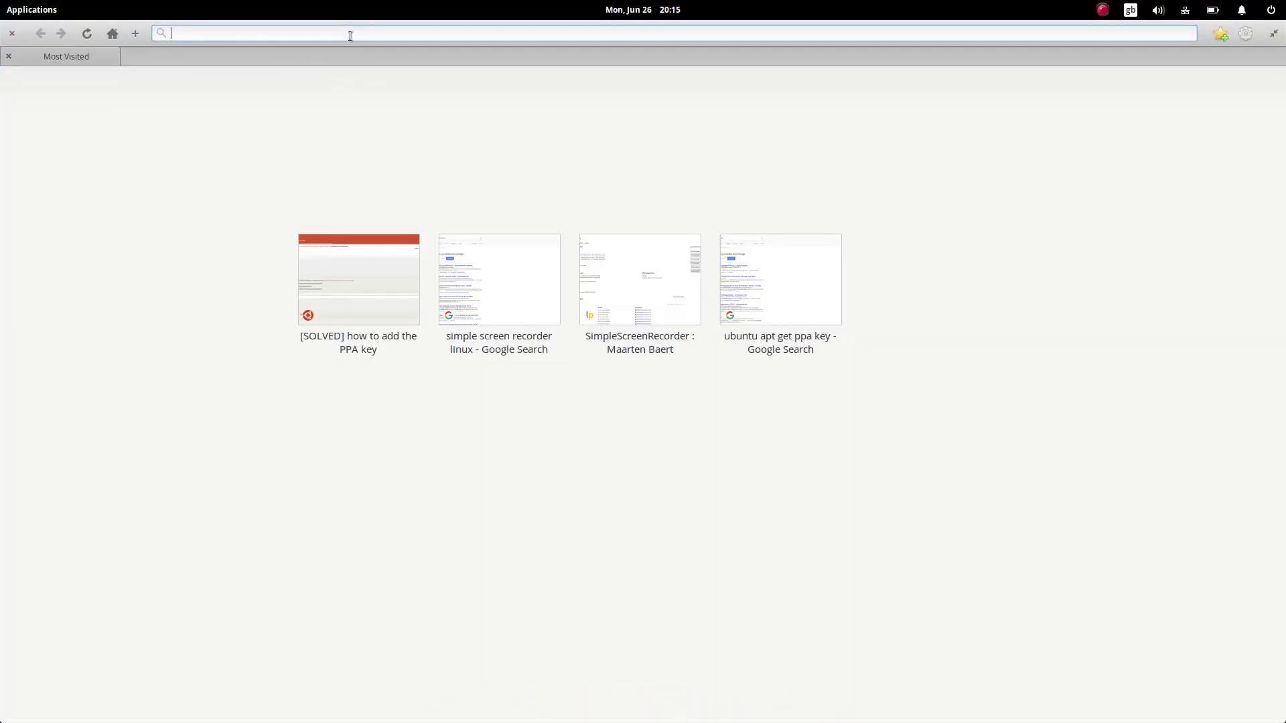
click(1246, 35)
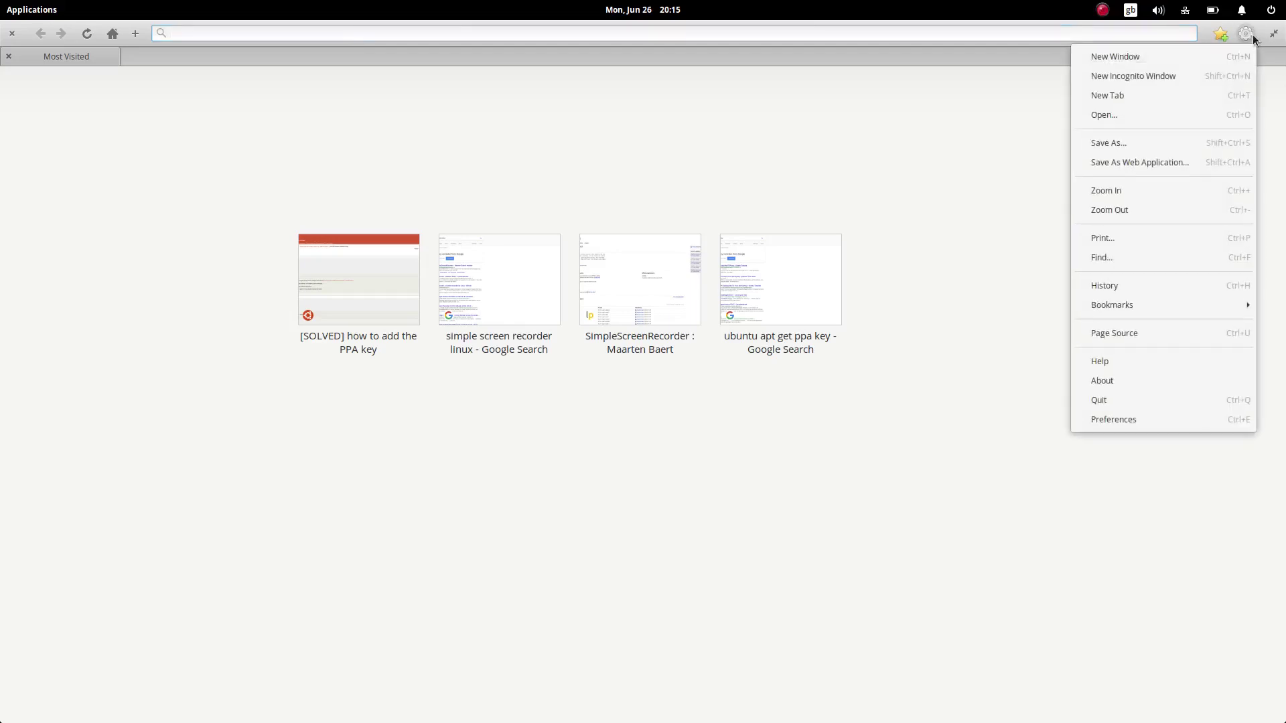
click(1179, 422)
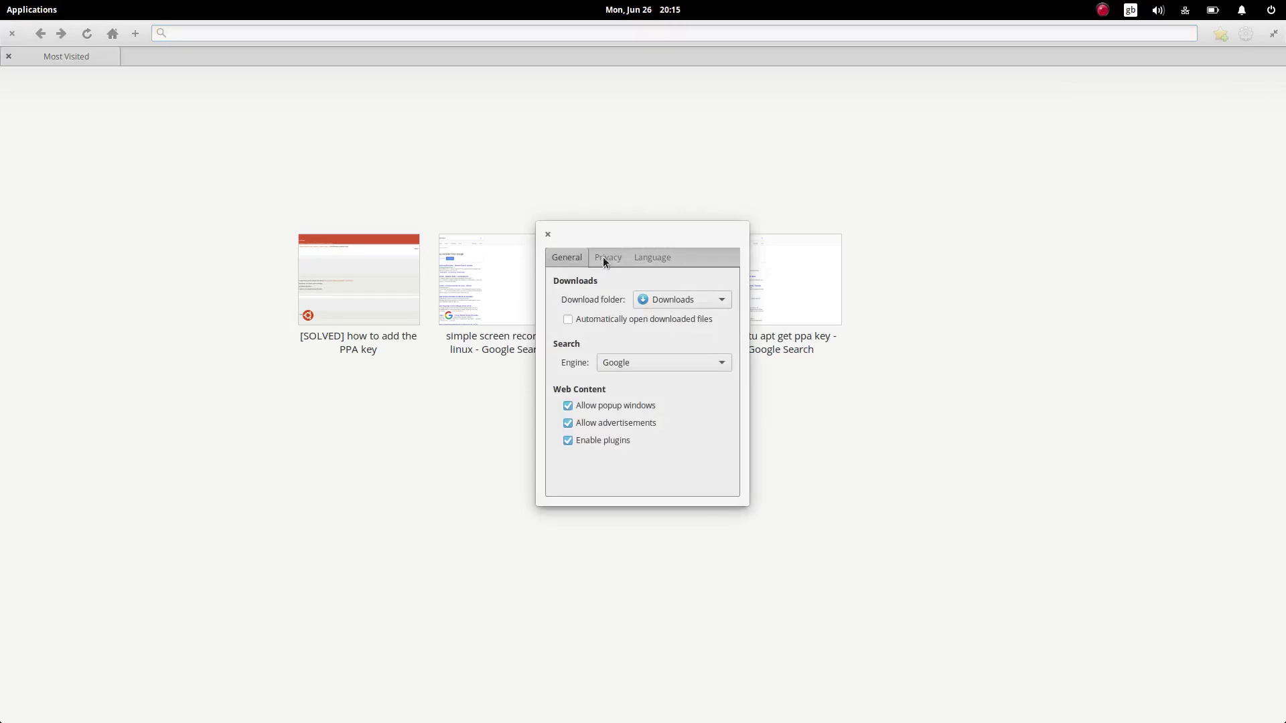
click(603, 259)
click(656, 259)
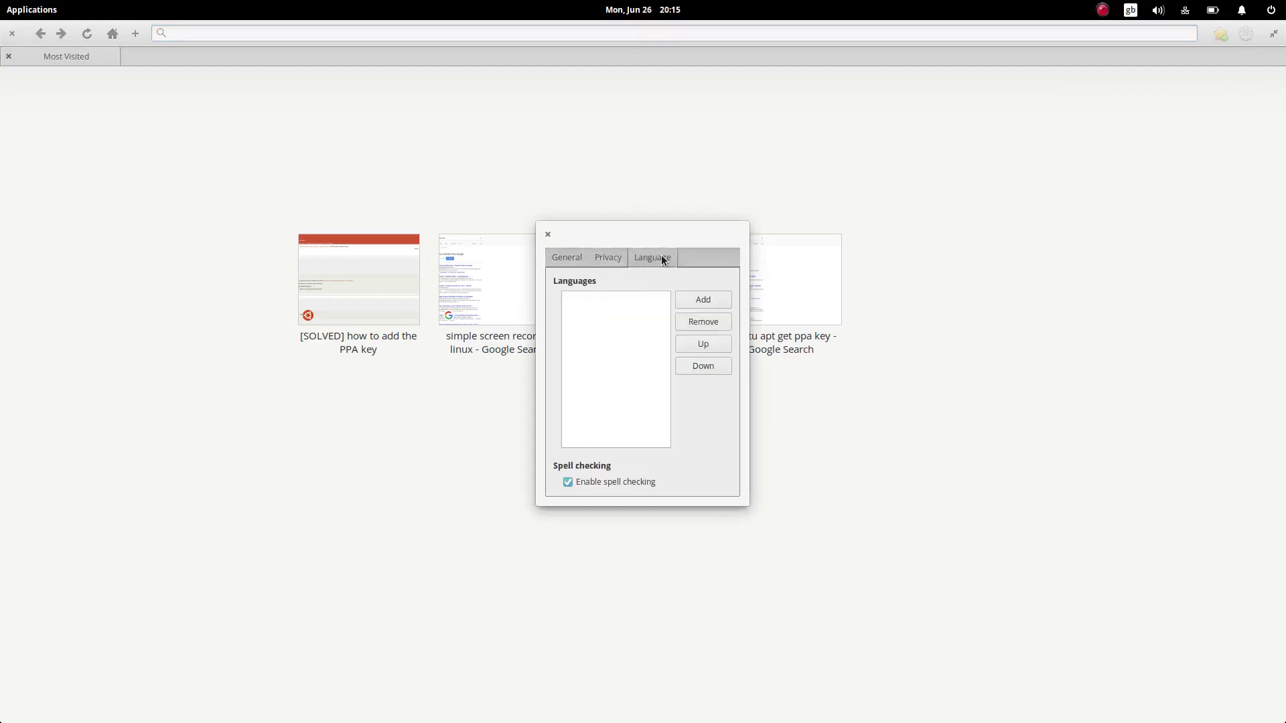
In the Privacy preferences, accept cookies only from visited sites, request no tracking and turn off remembering passwords
click(602, 260)
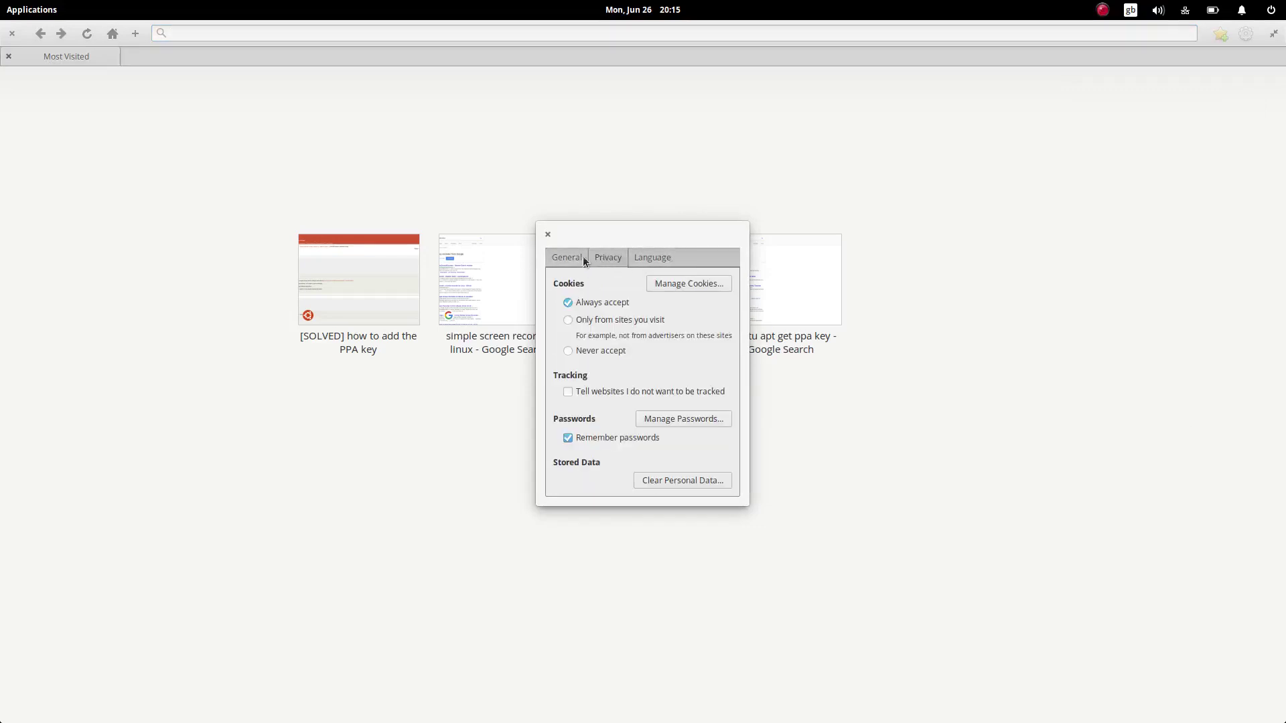
click(569, 320)
click(568, 391)
click(568, 438)
In the General preferences, disallow advertisements, set the search engine to DuckDuckGo, and close the preferences
click(562, 261)
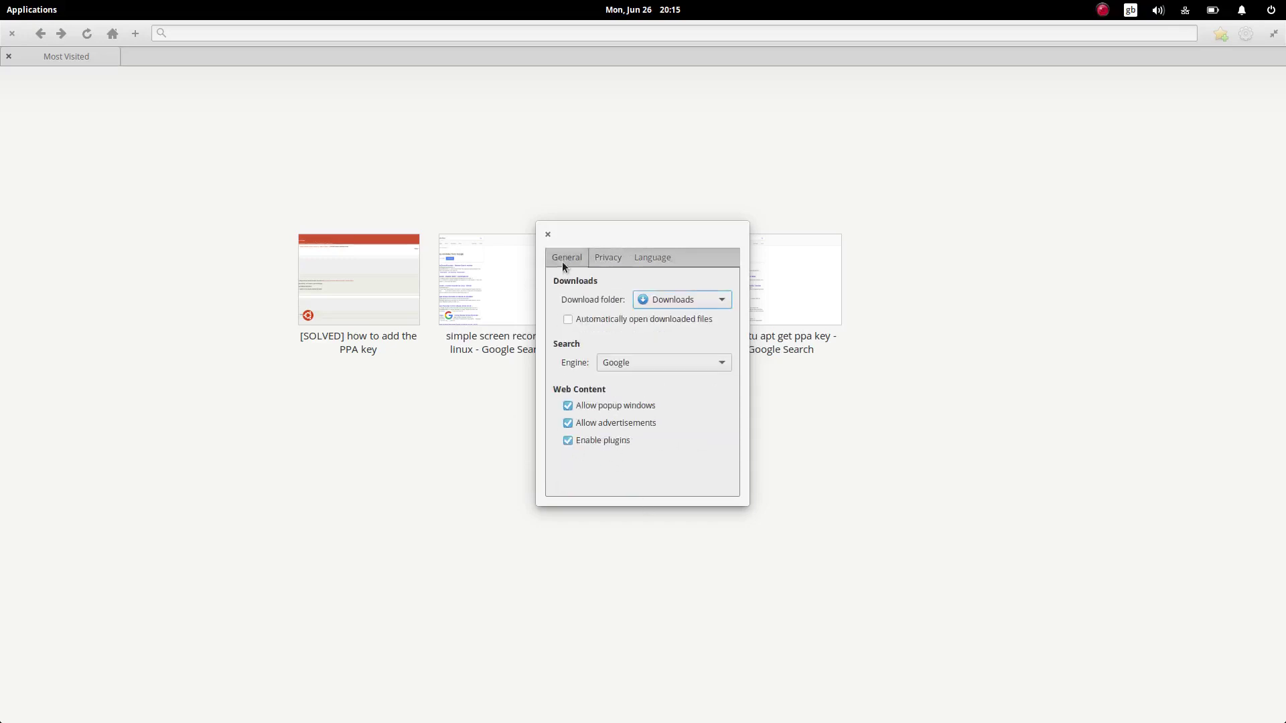
click(567, 423)
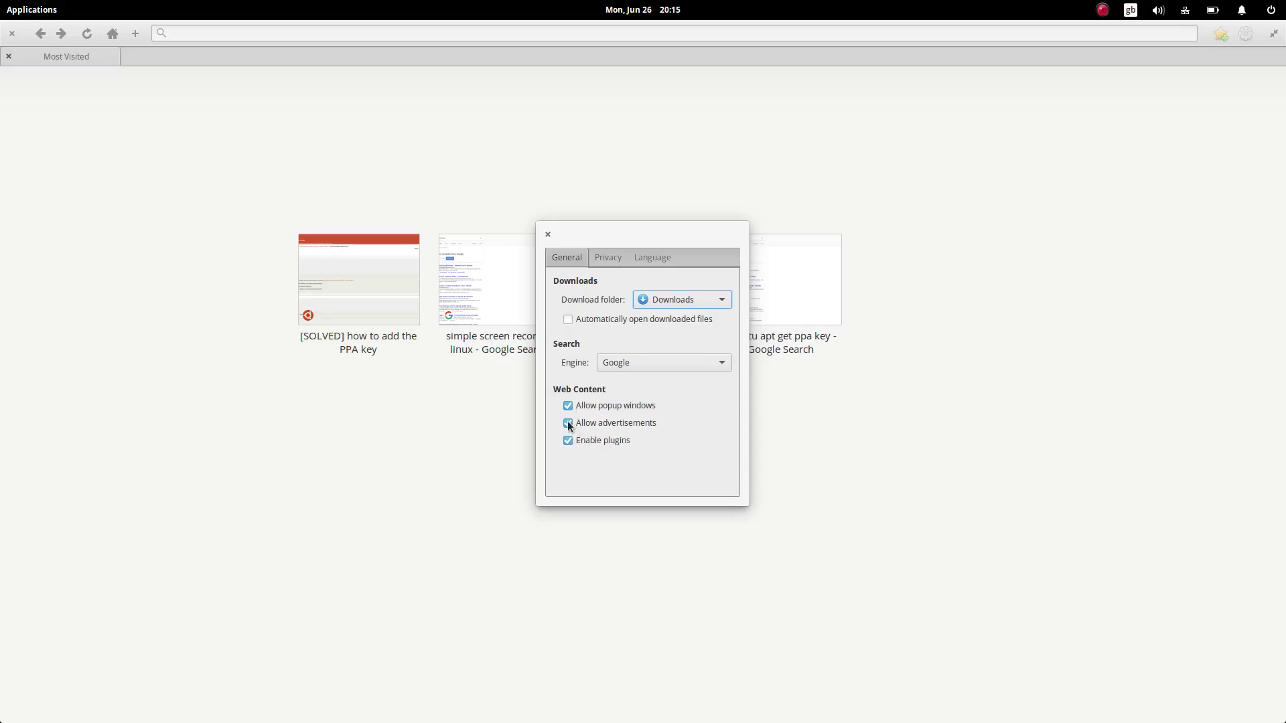
click(625, 367)
click(629, 343)
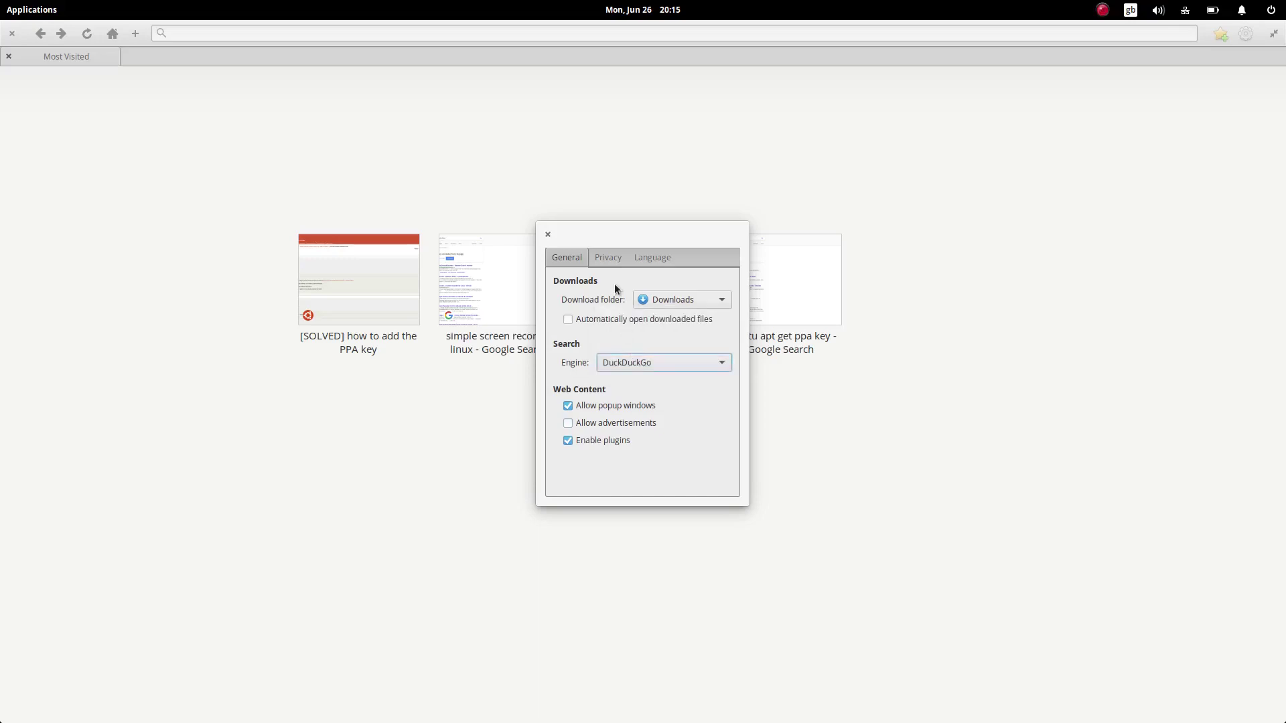
click(547, 236)
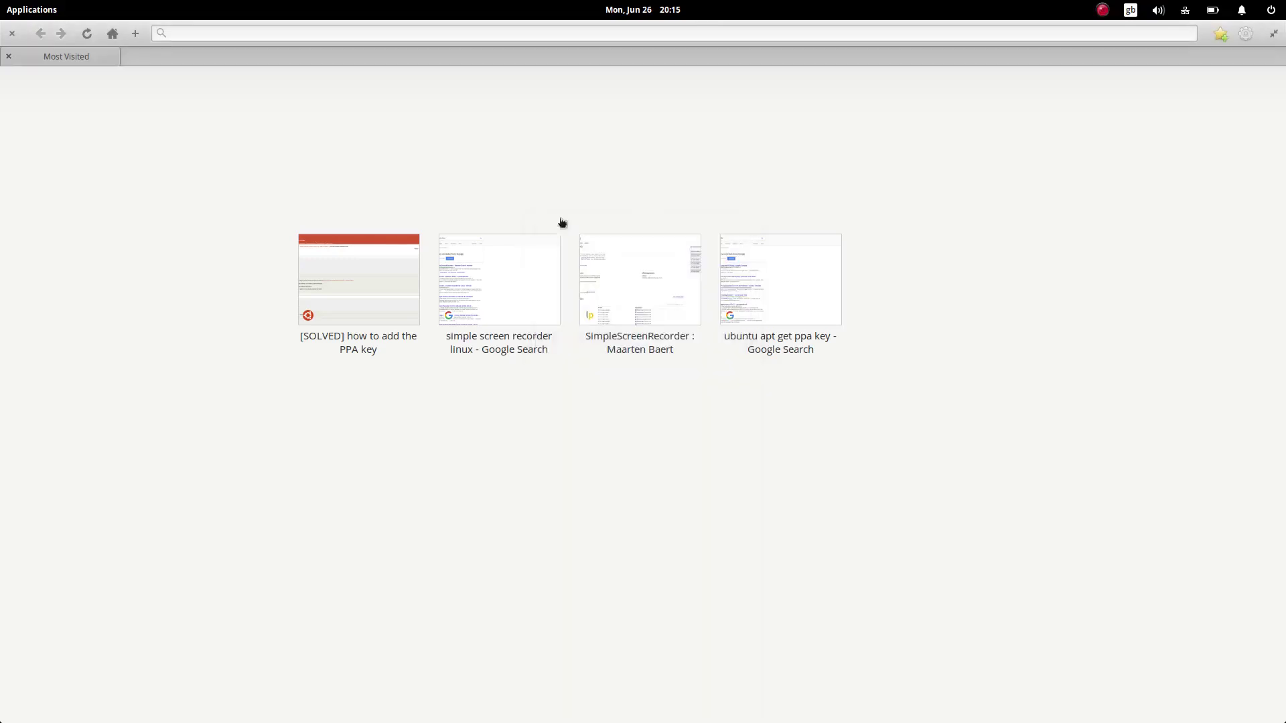
Reopen the browser preferences to review the General settings, and close both the preferences and the browser
click(1246, 33)
click(1143, 419)
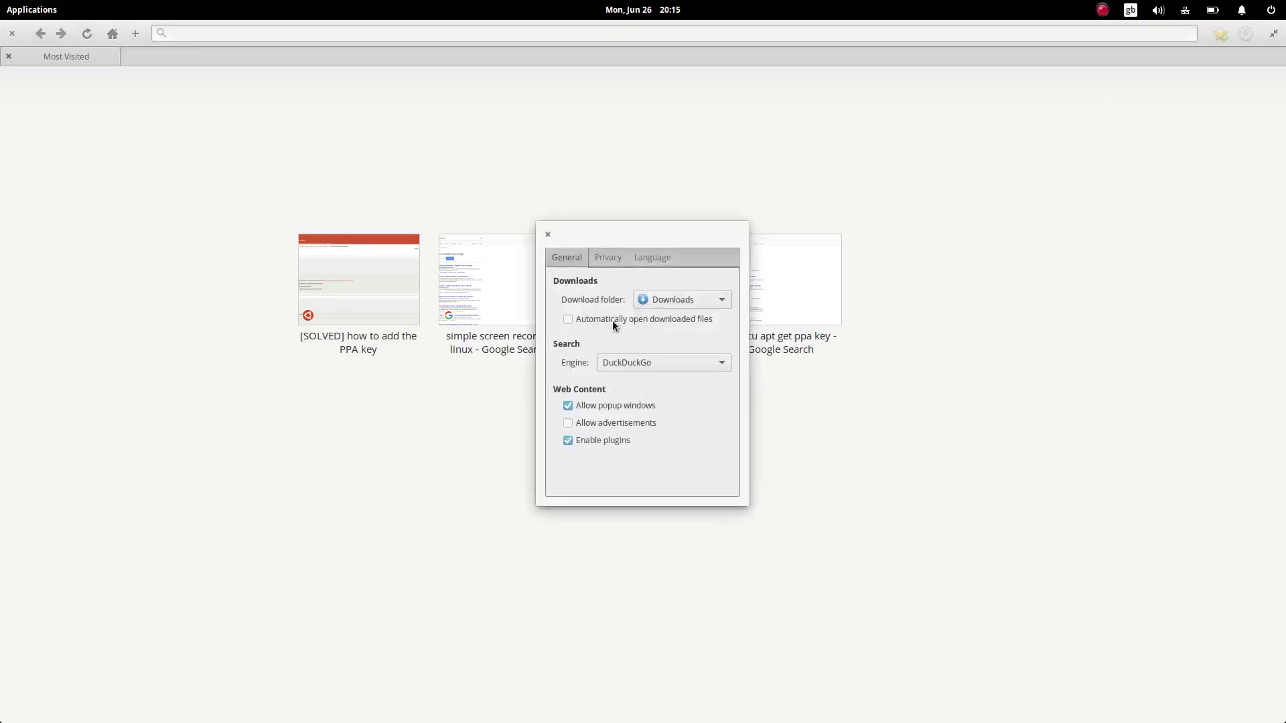
click(547, 236)
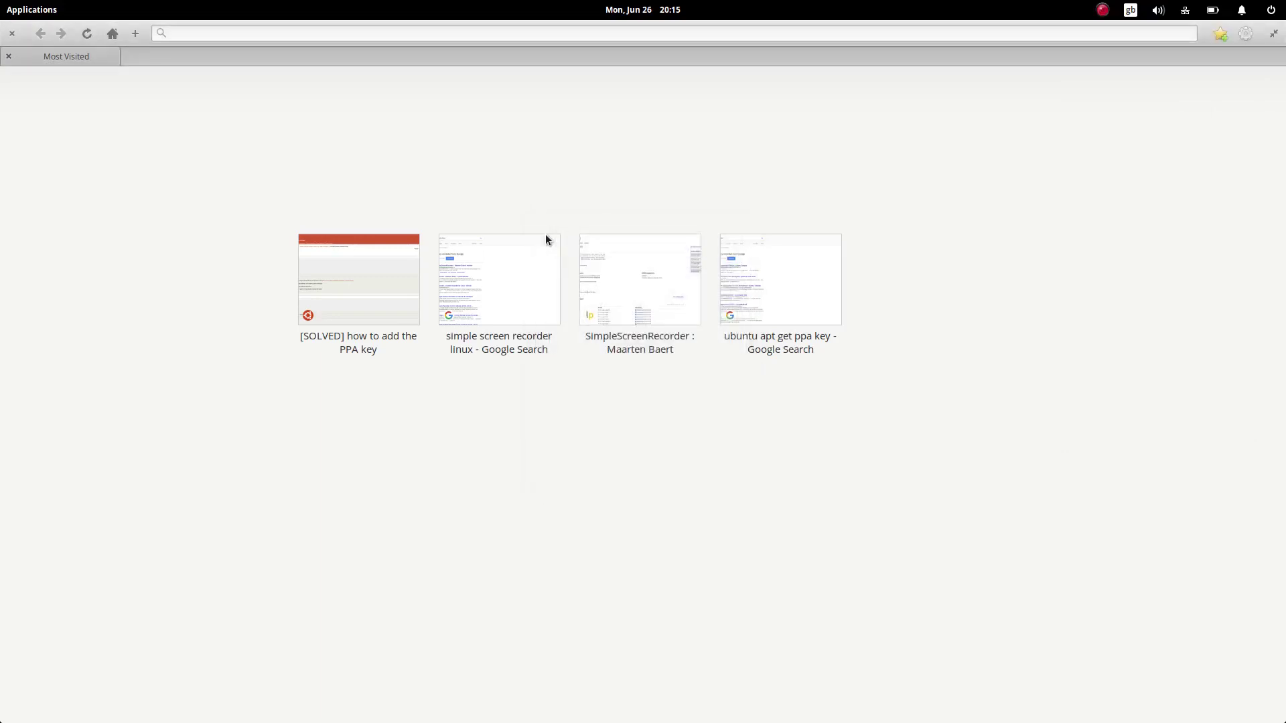
click(8, 35)
Search the installed applications for "themes" and clear the search
click(23, 11)
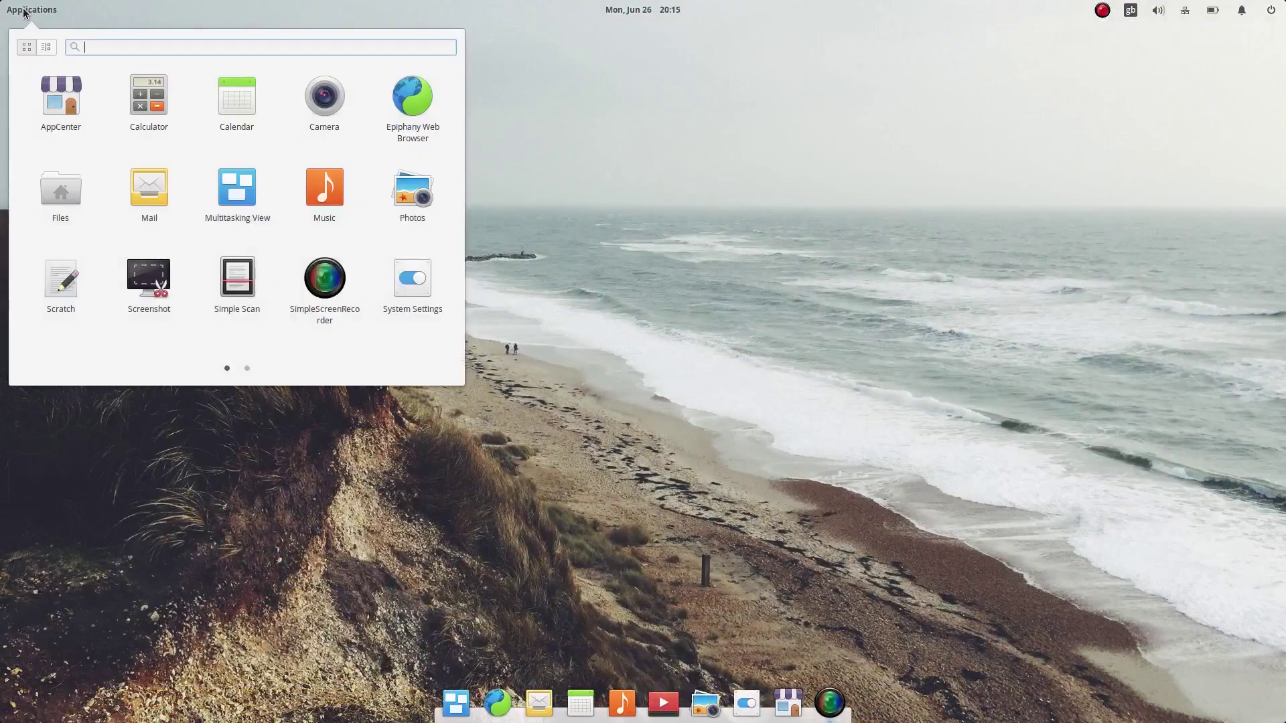
text(themes)
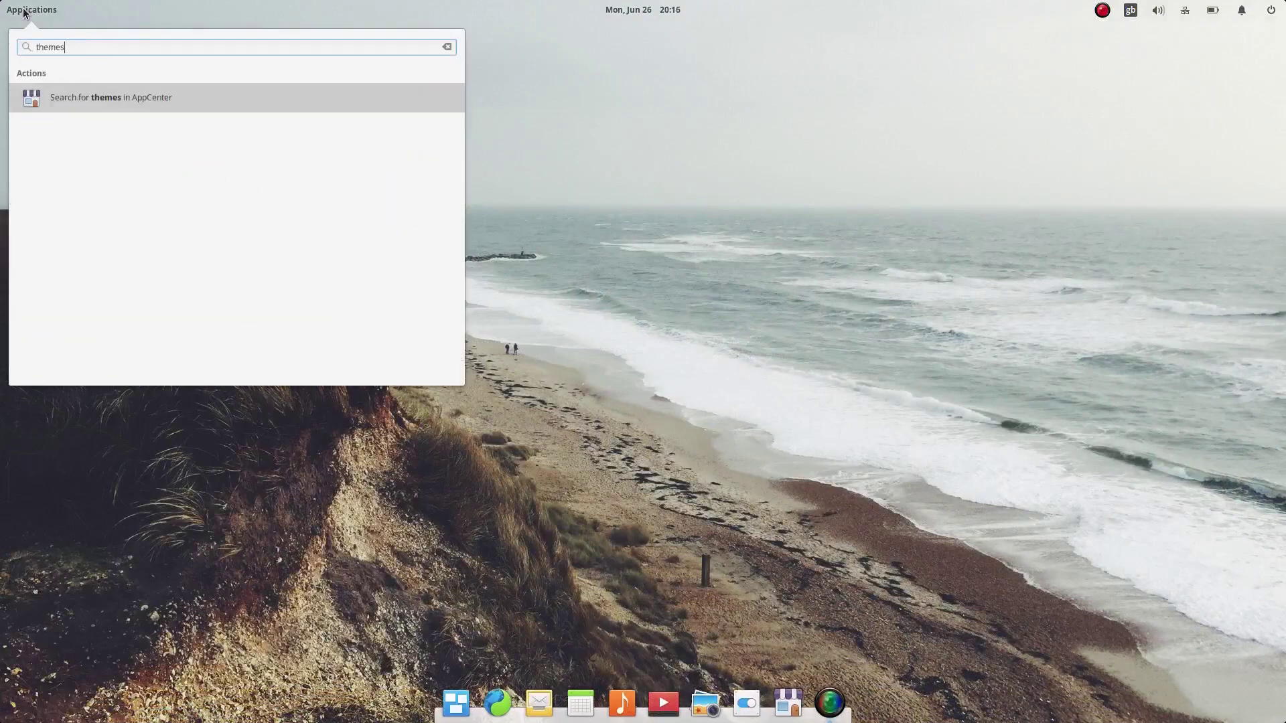
key(BackSpace)
key(BackSpace)
key(BackSpace)
key(BackSpace)
key(BackSpace)
key(BackSpace)
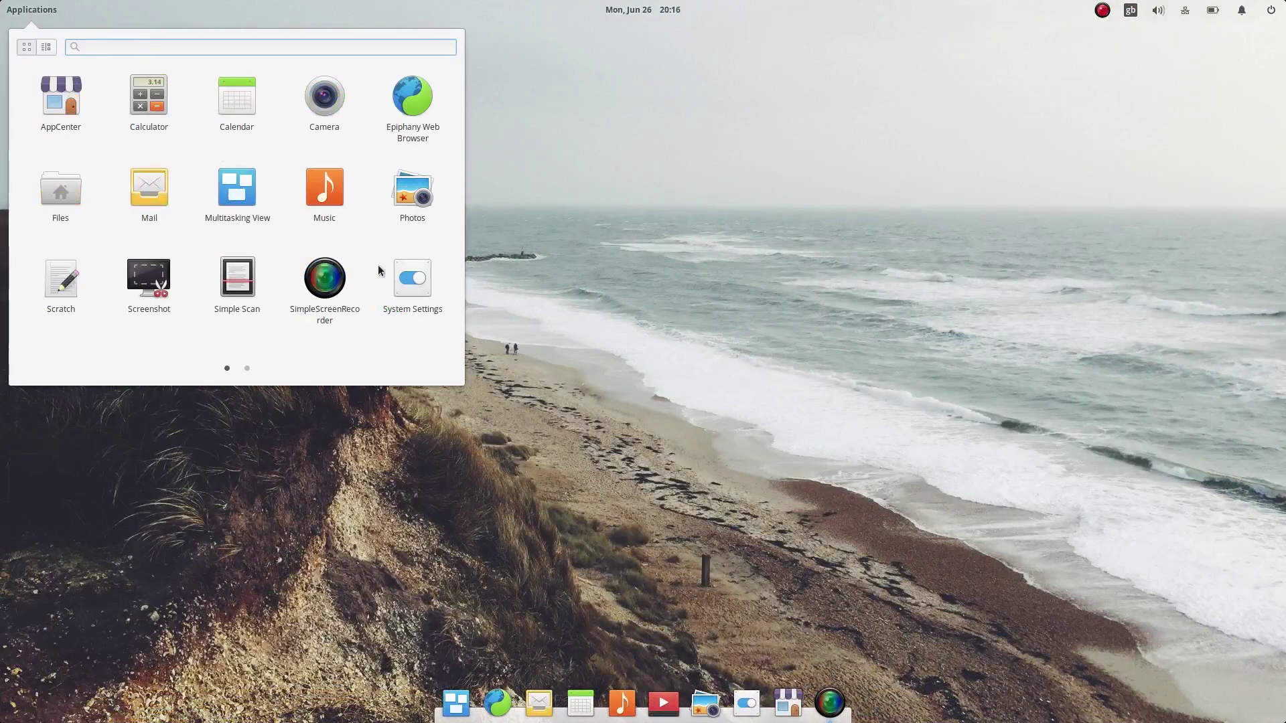
Launch System Settings, view the Displays settings, and return to the overview of all settings
click(408, 283)
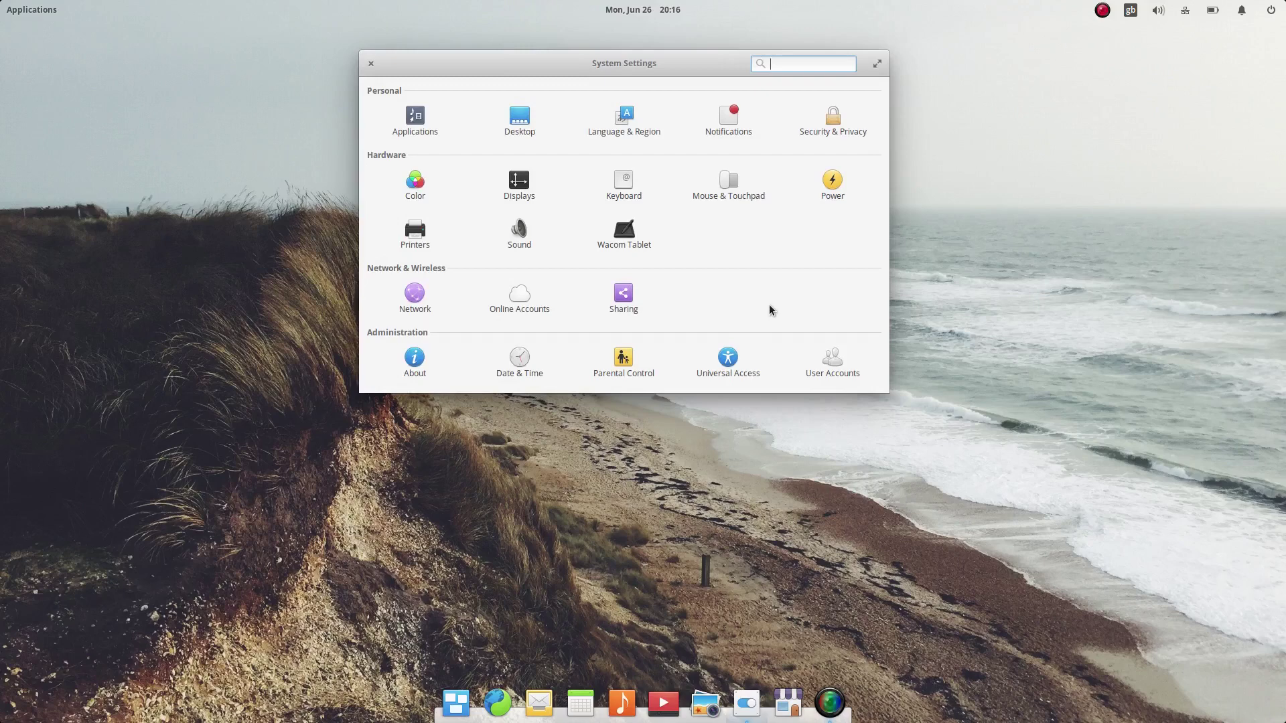
click(490, 175)
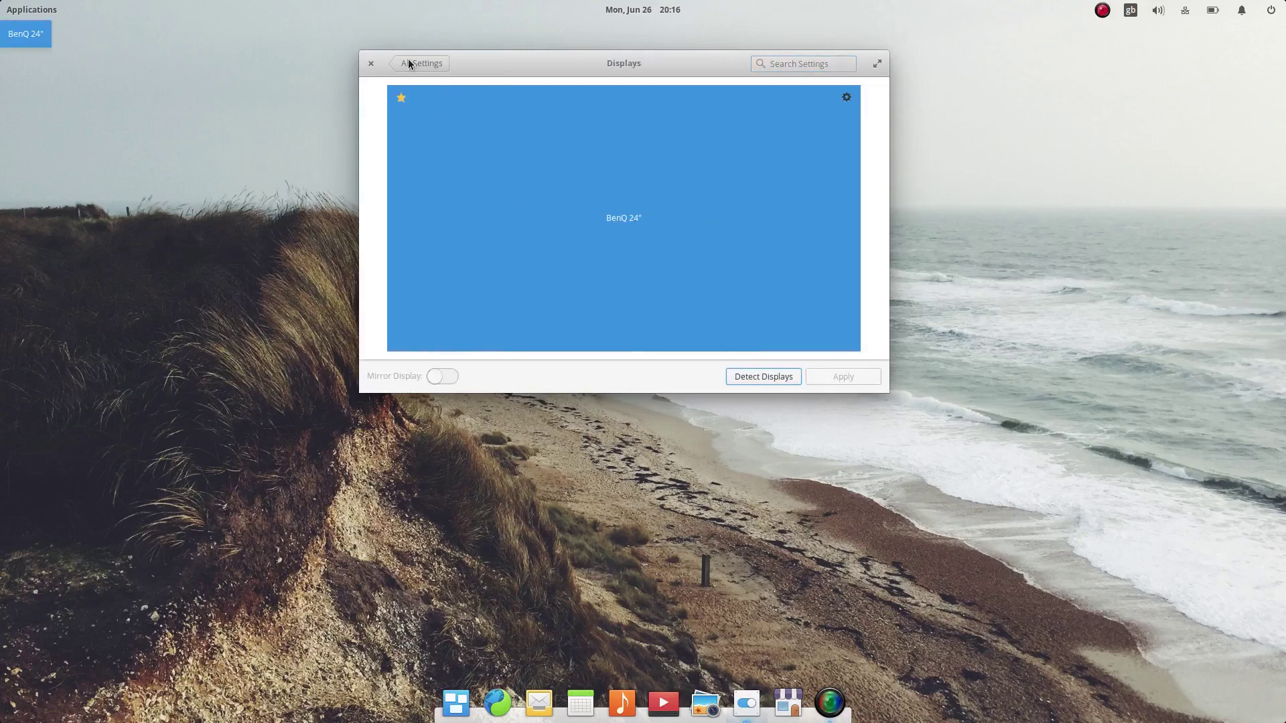
click(409, 65)
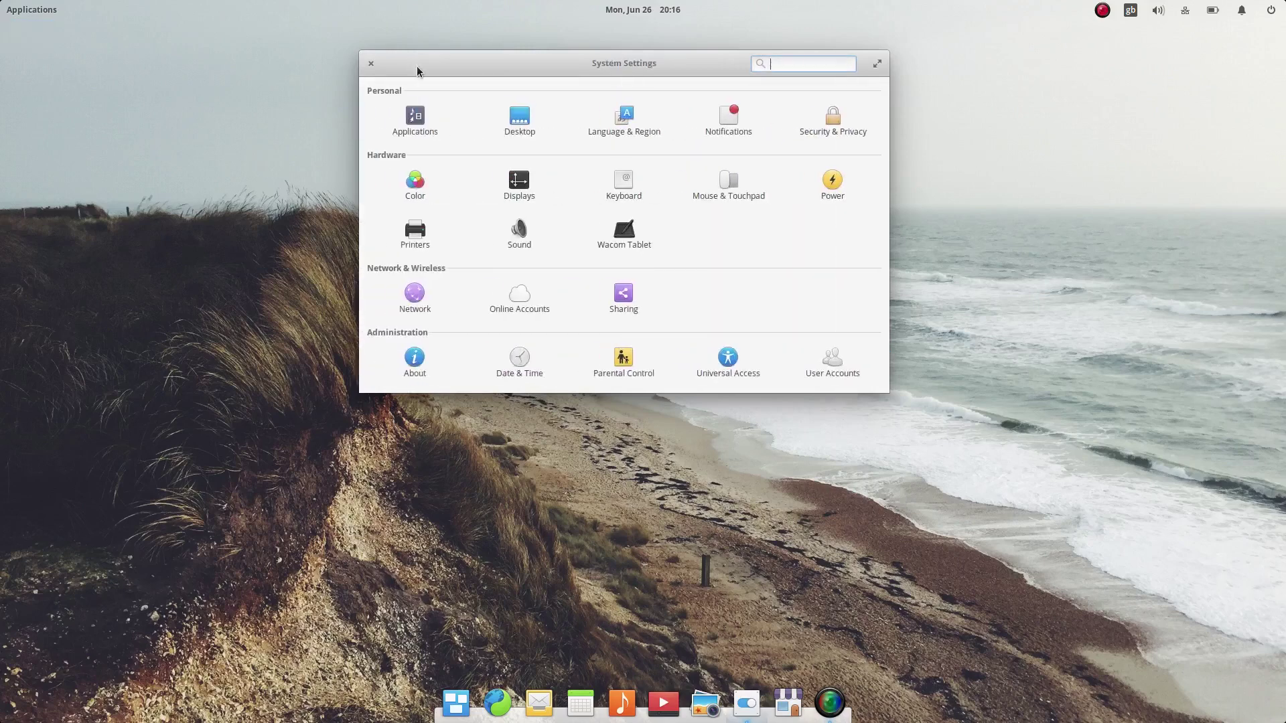
Review the default and startup applications, check the available text editors, and close System Settings
click(428, 123)
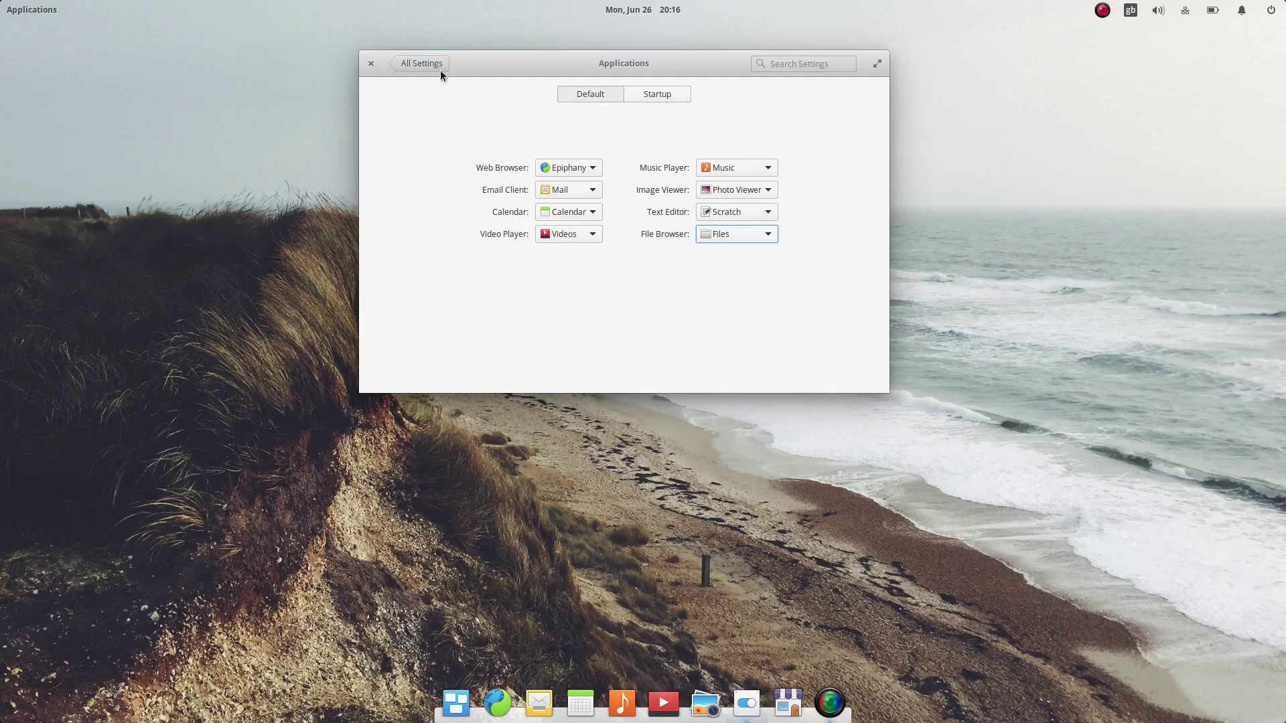
click(643, 91)
click(588, 90)
click(732, 213)
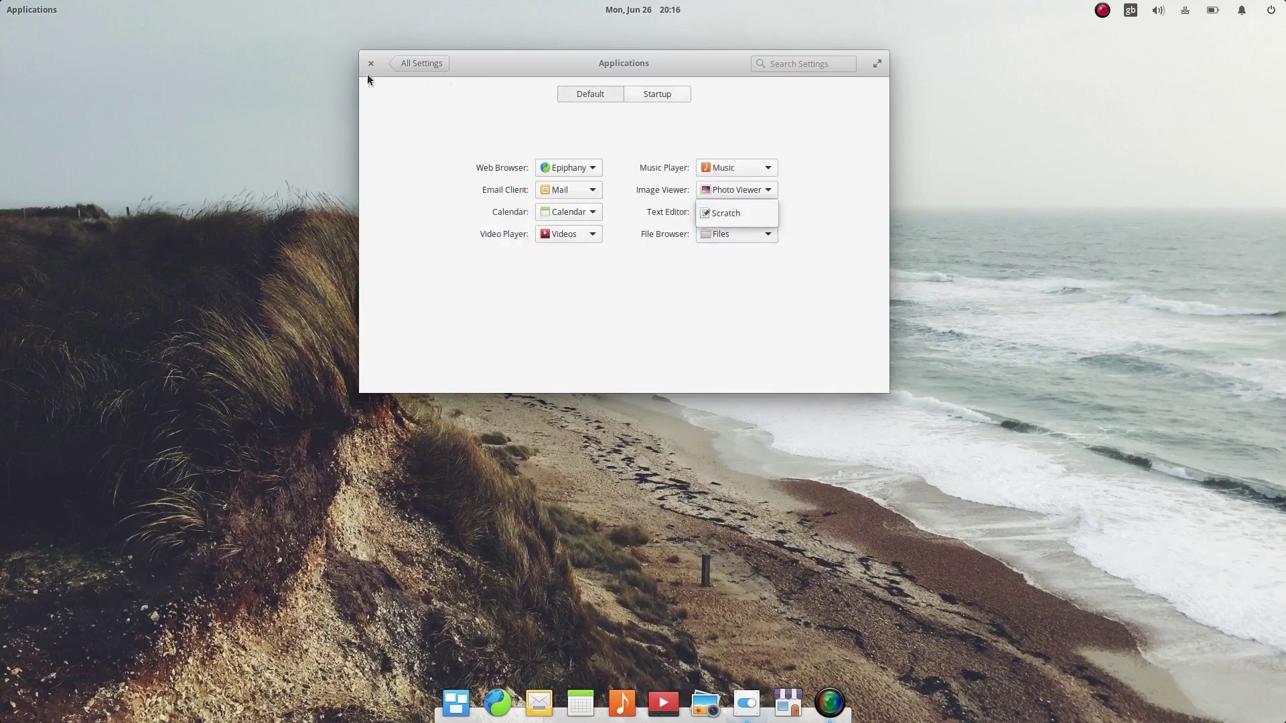
click(402, 75)
click(409, 67)
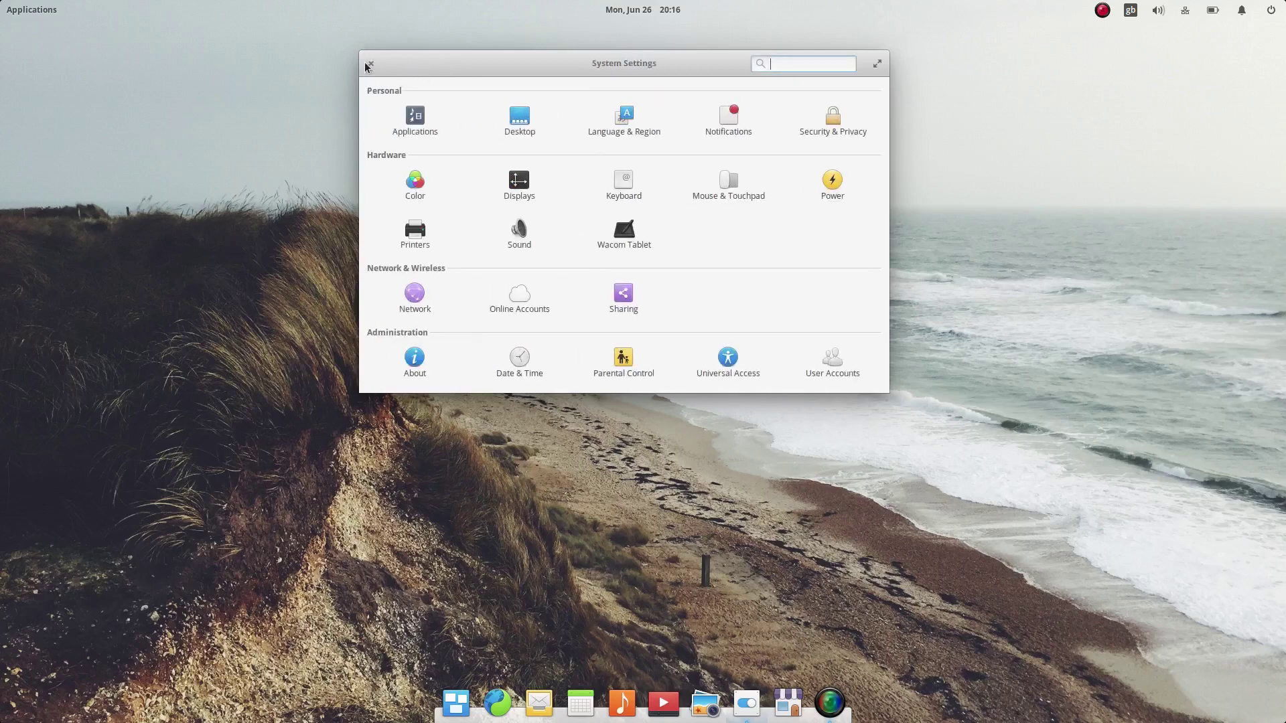
click(370, 64)
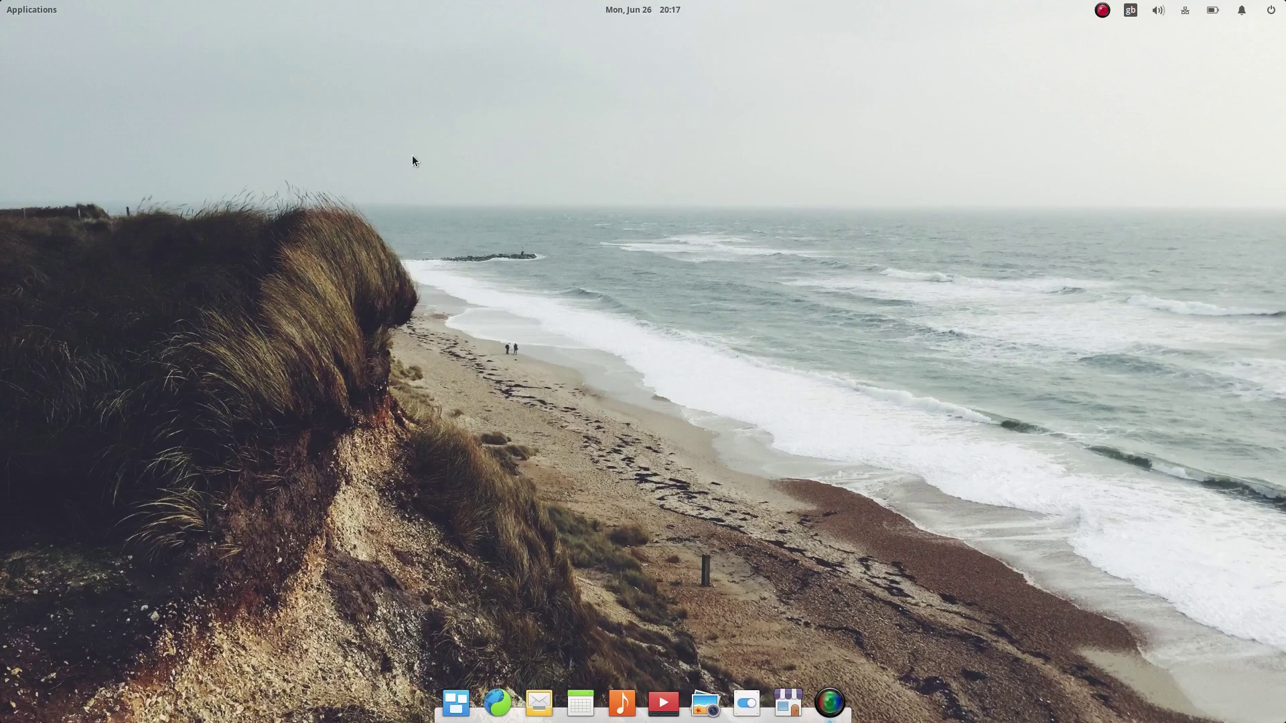
click(2, 3)
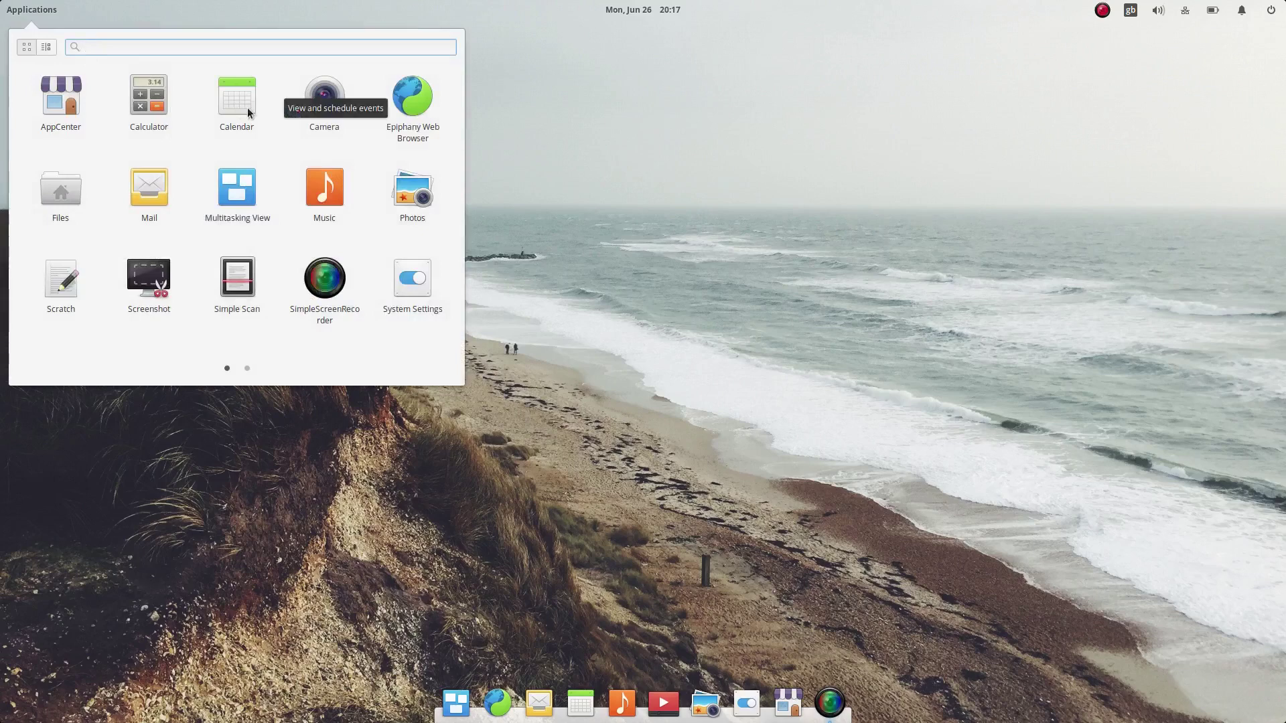
click(824, 240)
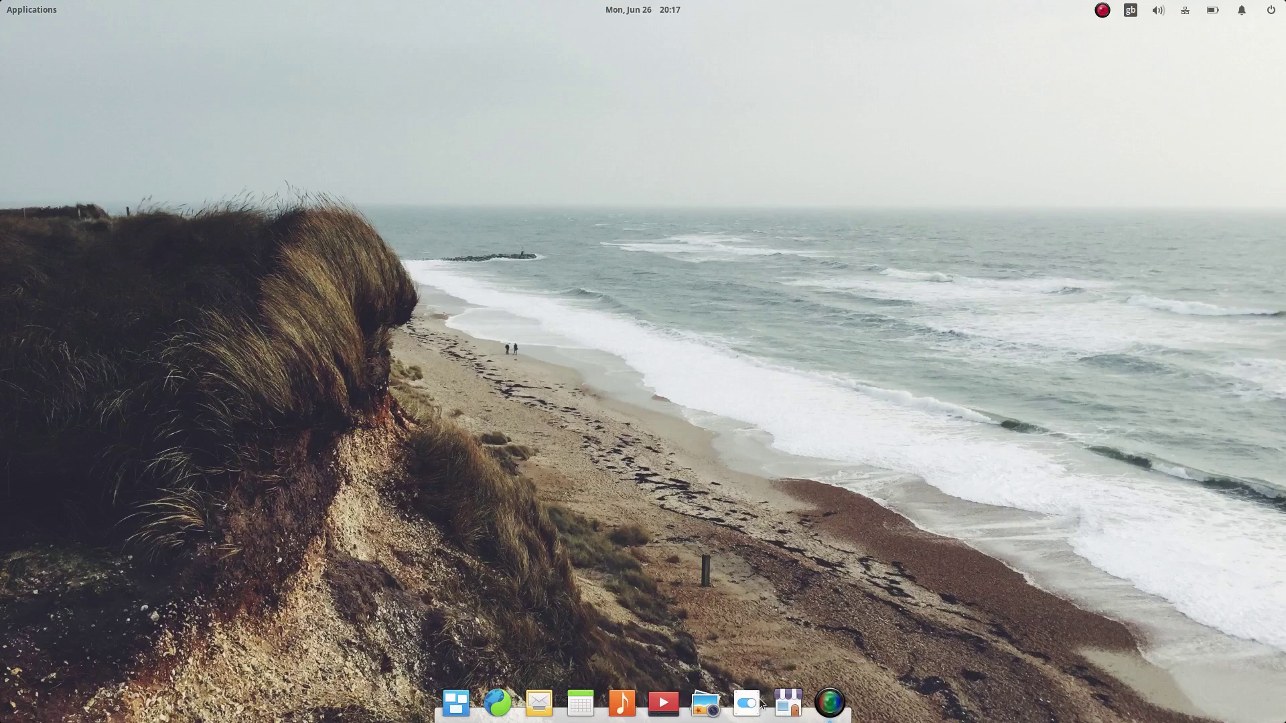
Open the Photos app and the Music app in turn, look at each library window, and close both
click(693, 704)
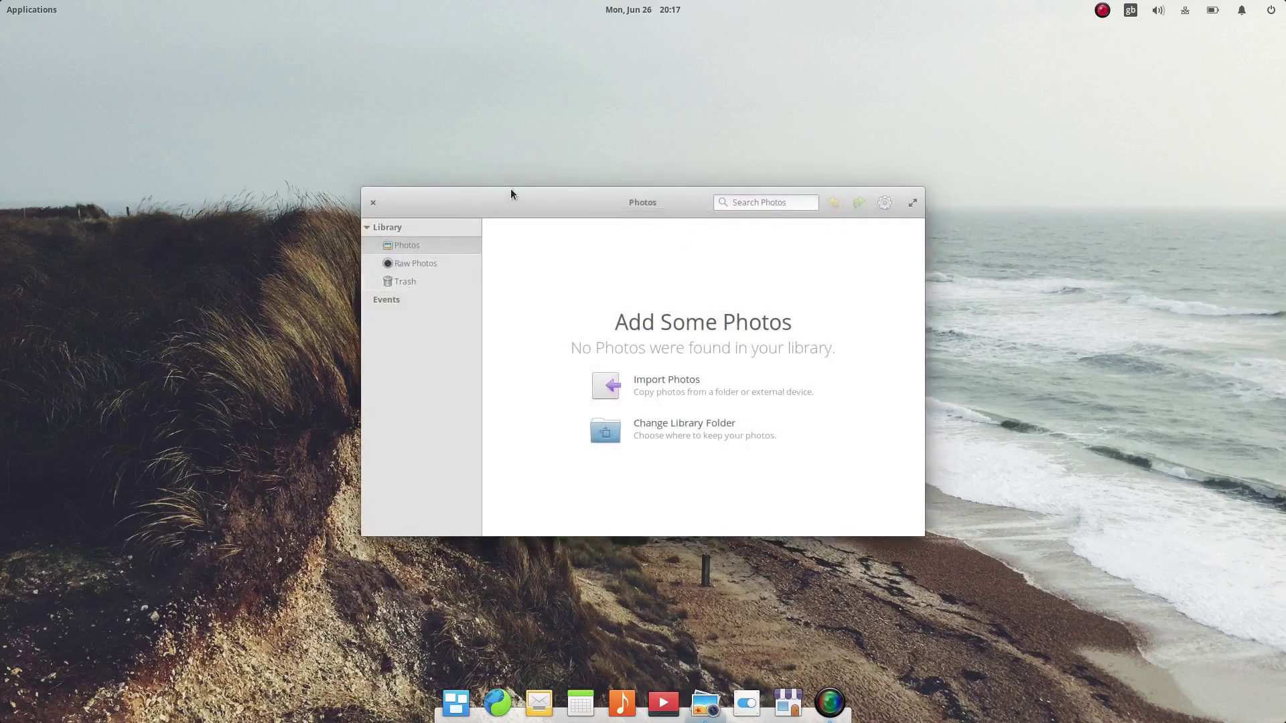
drag(511, 192, 593, 99)
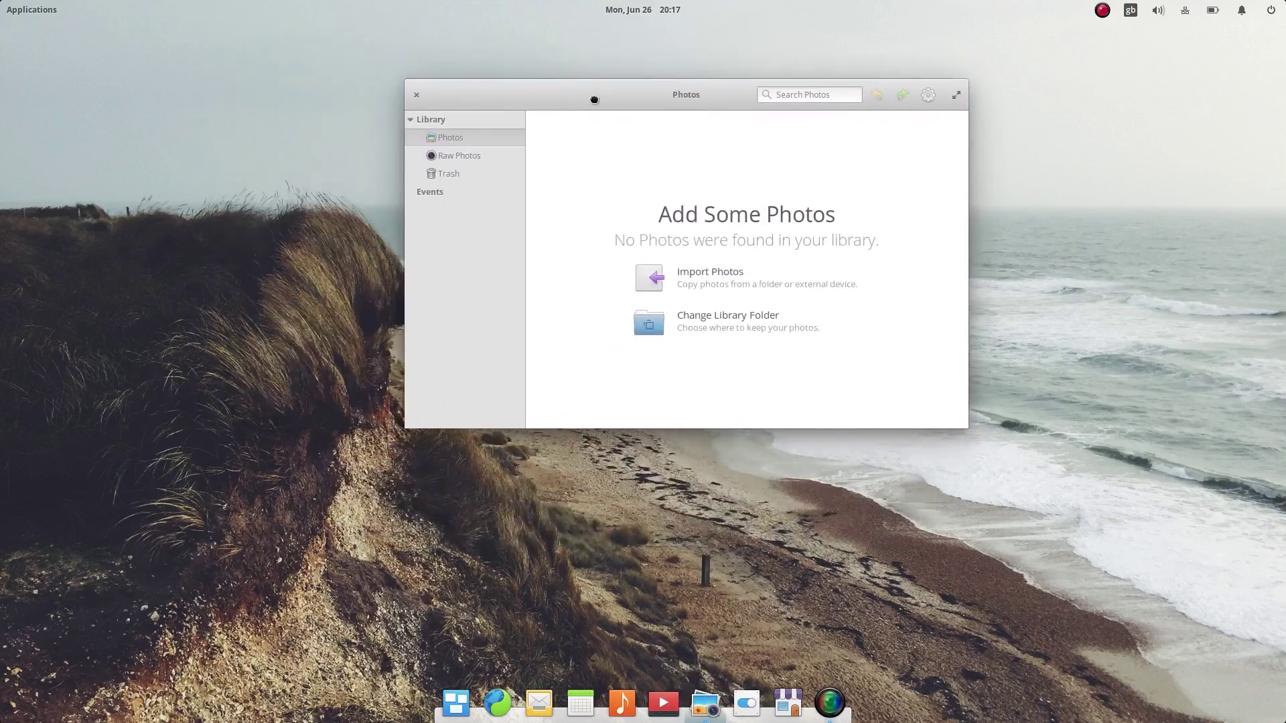
click(416, 94)
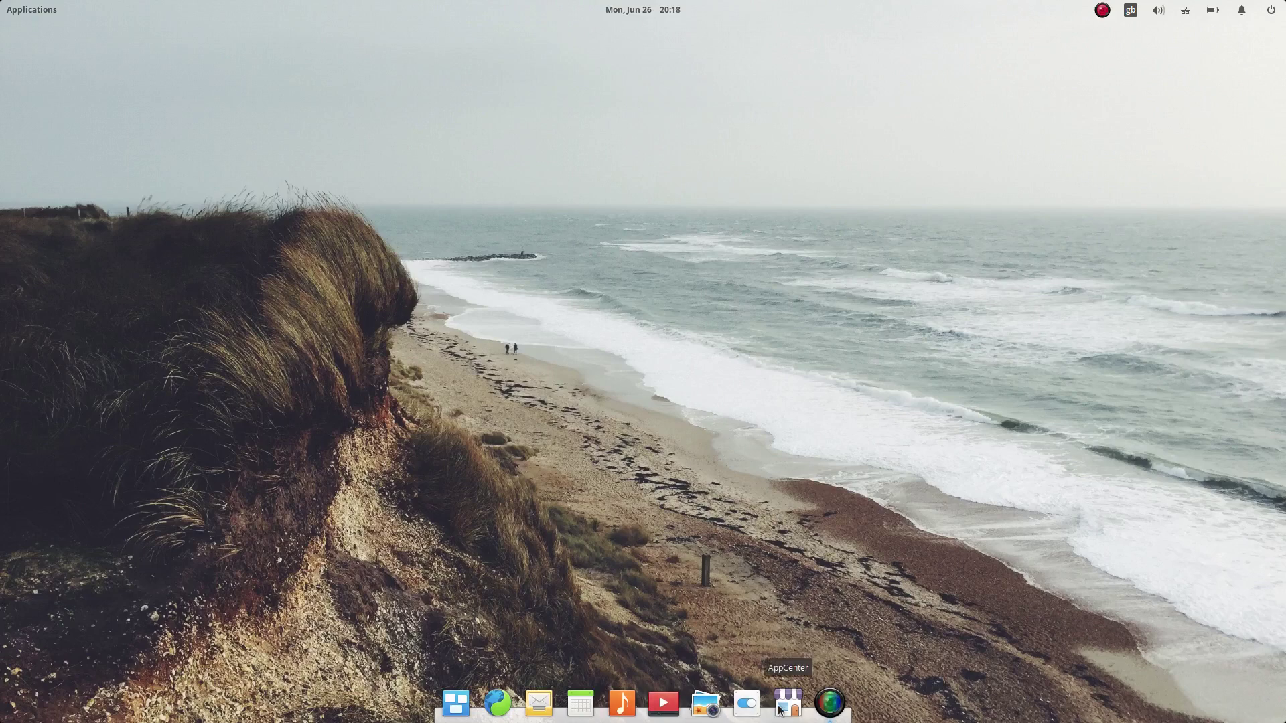
click(617, 703)
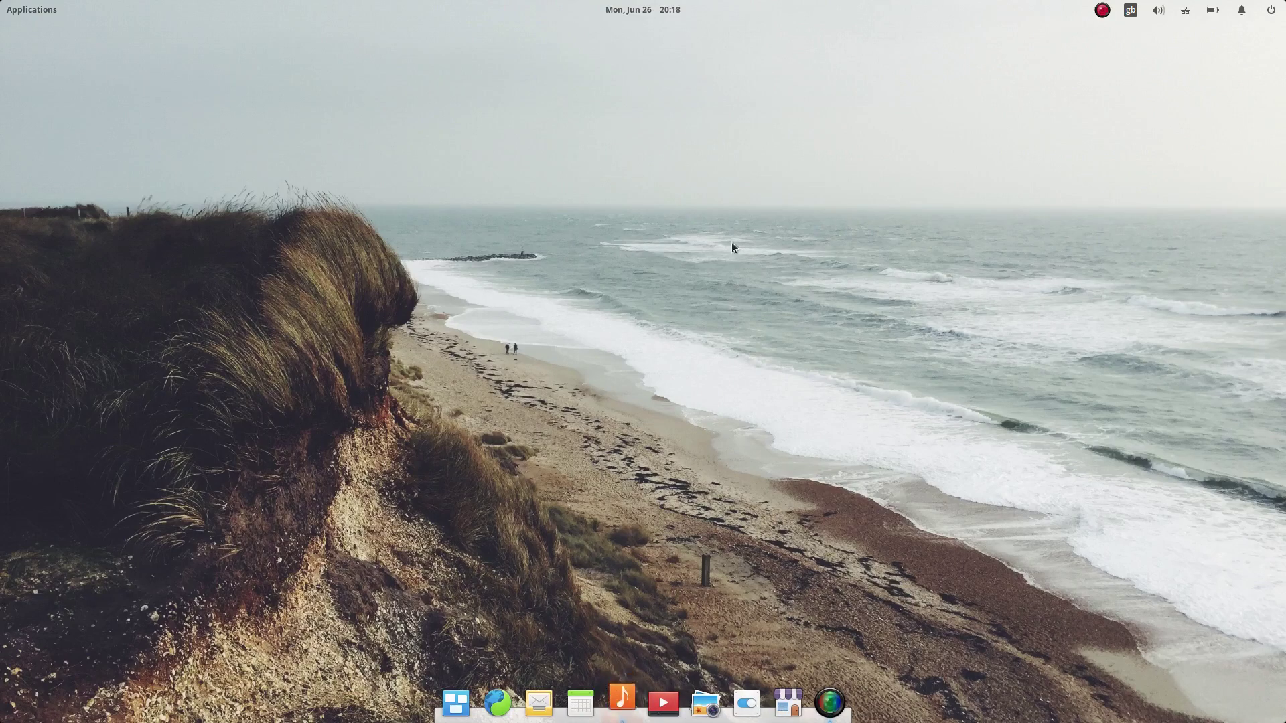
drag(645, 228, 736, 95)
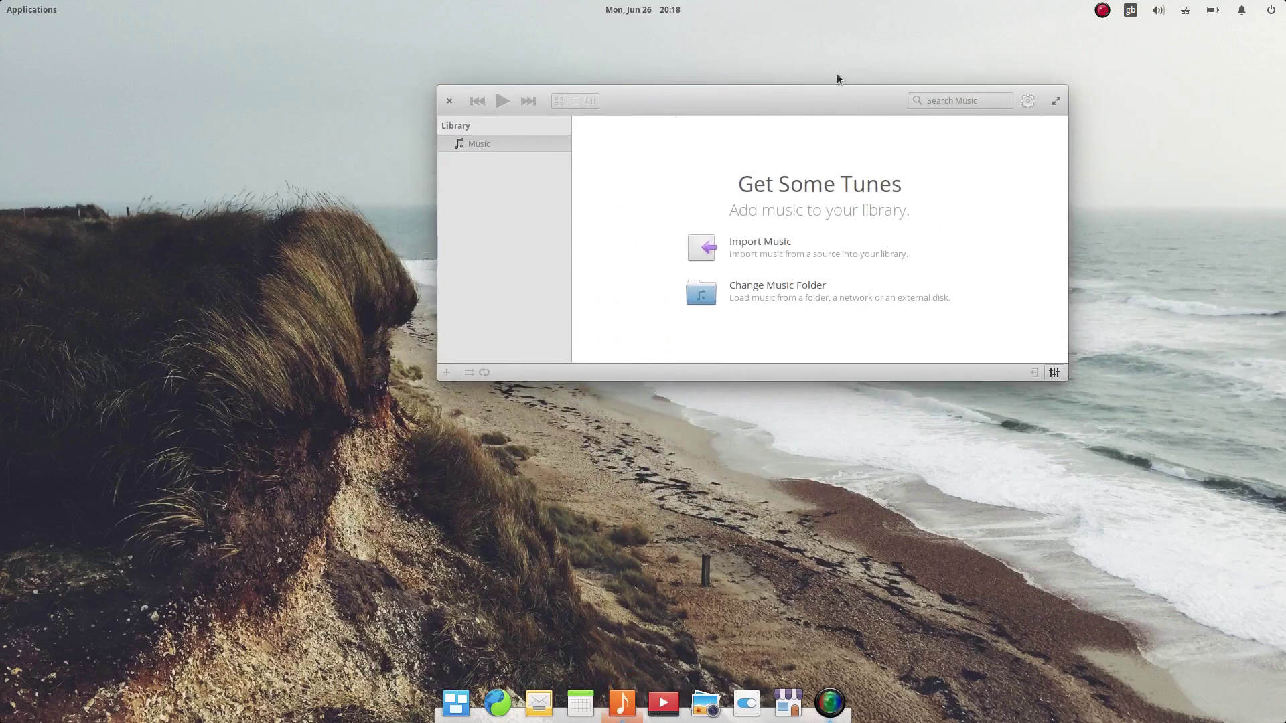
click(448, 101)
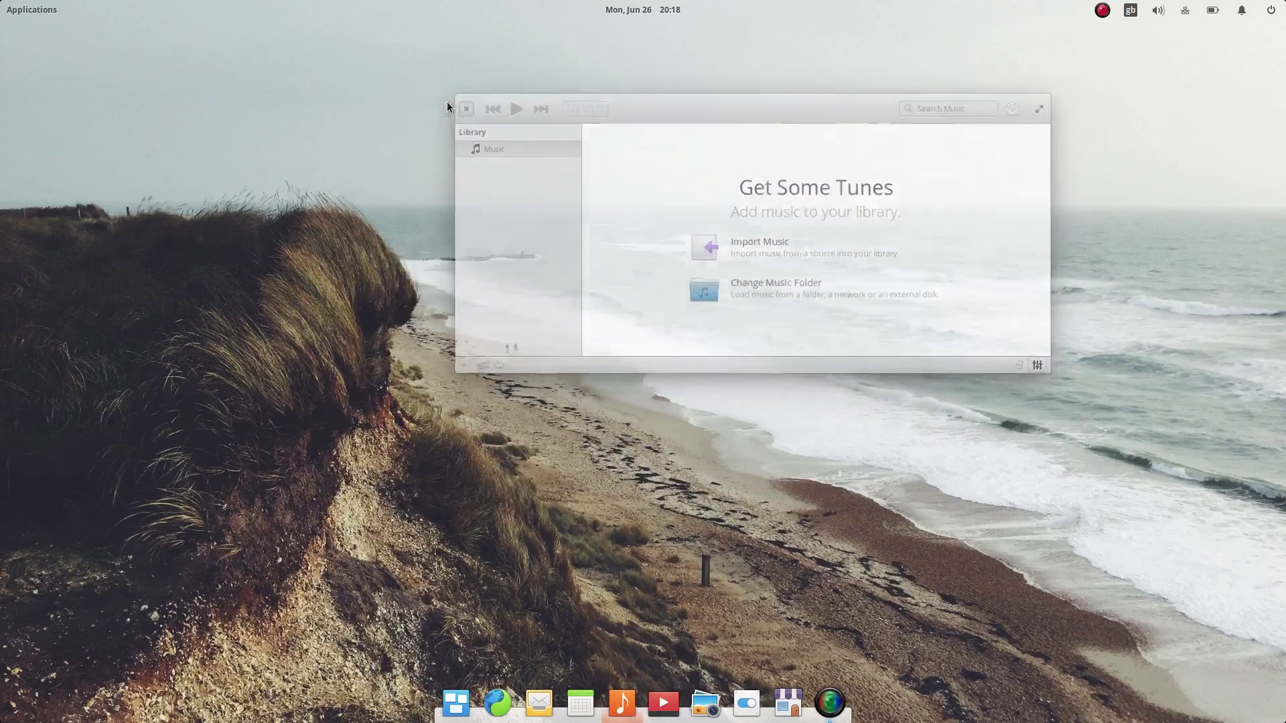
Look through both pages of the installed applications, and briefly open and leave the Multitasking View
click(4, 5)
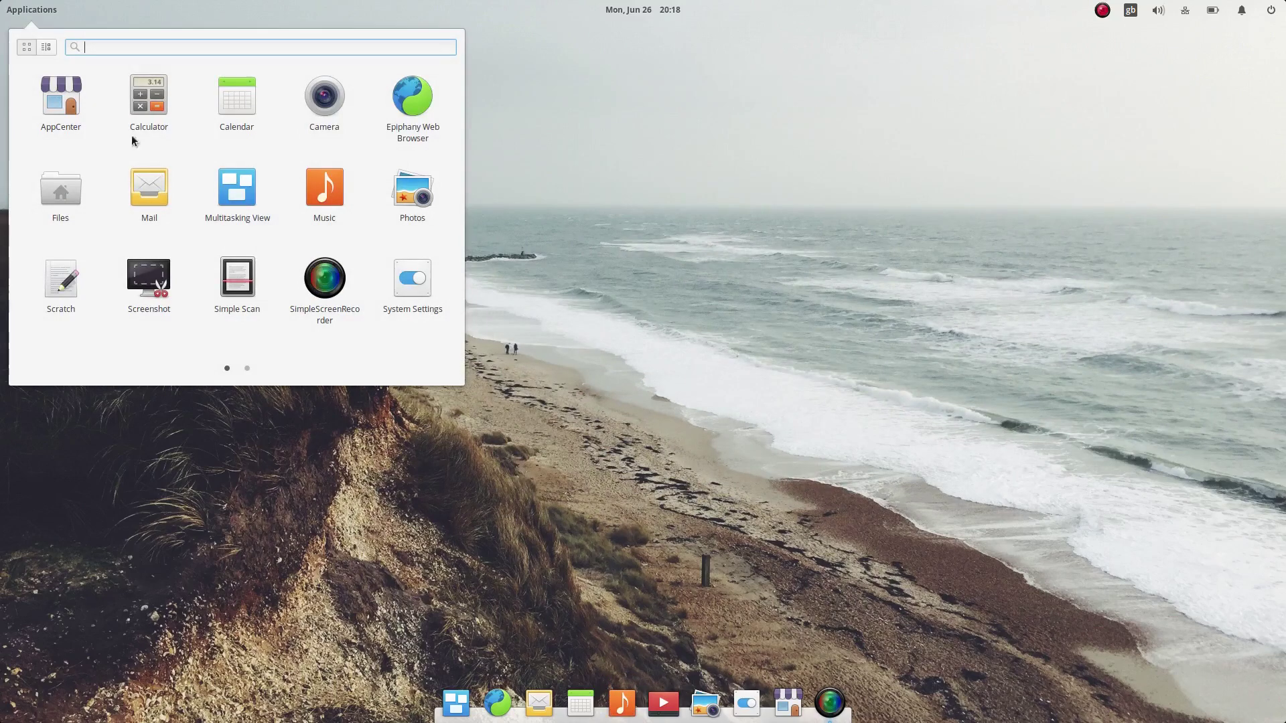
click(248, 369)
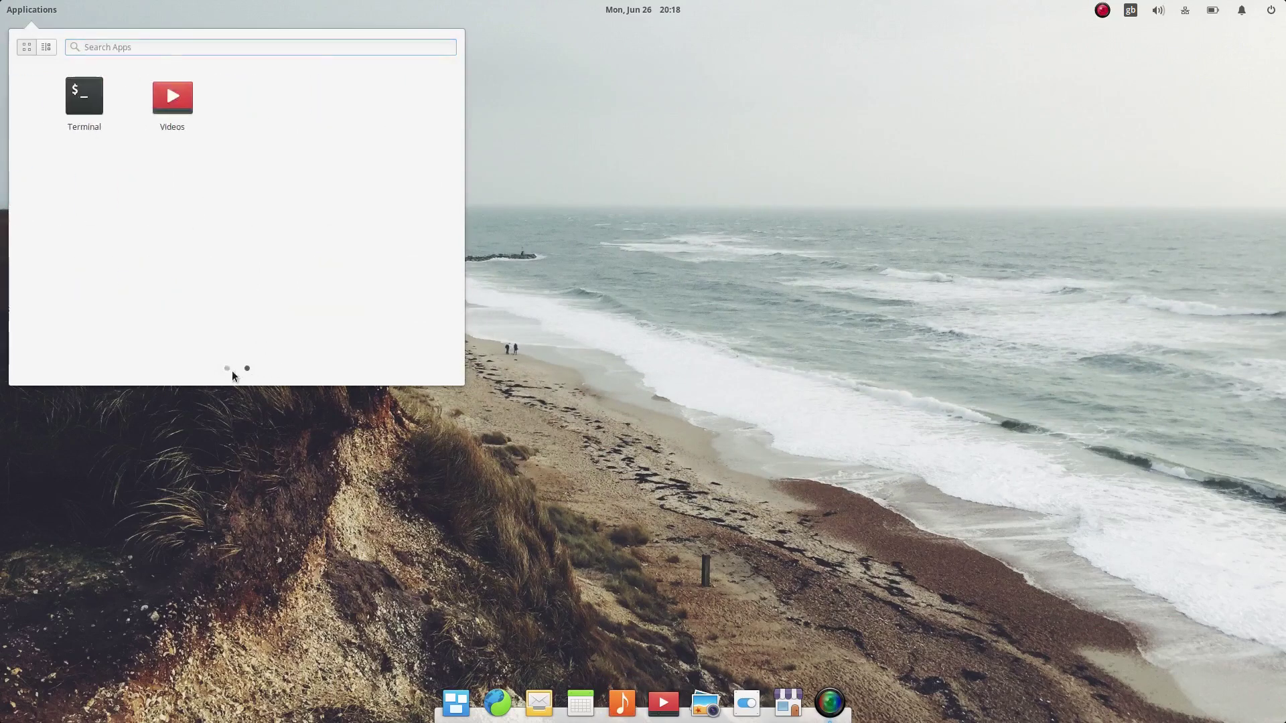
click(229, 370)
click(251, 366)
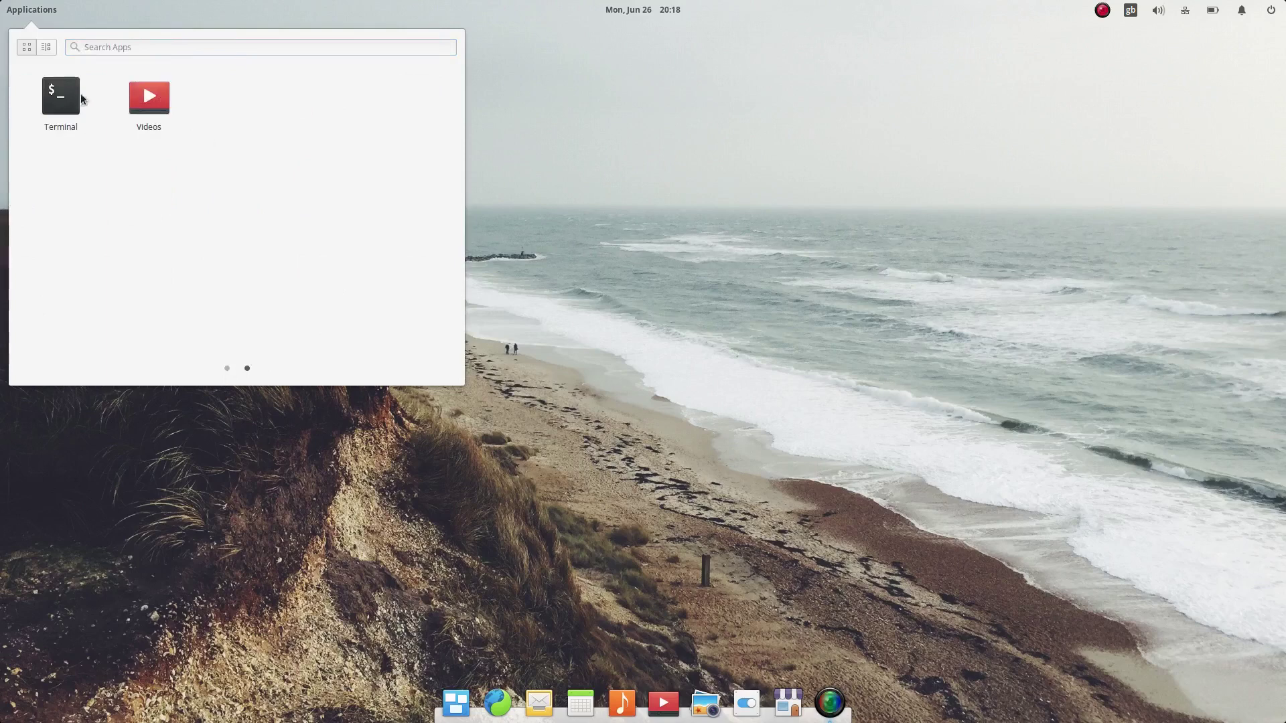
click(26, 5)
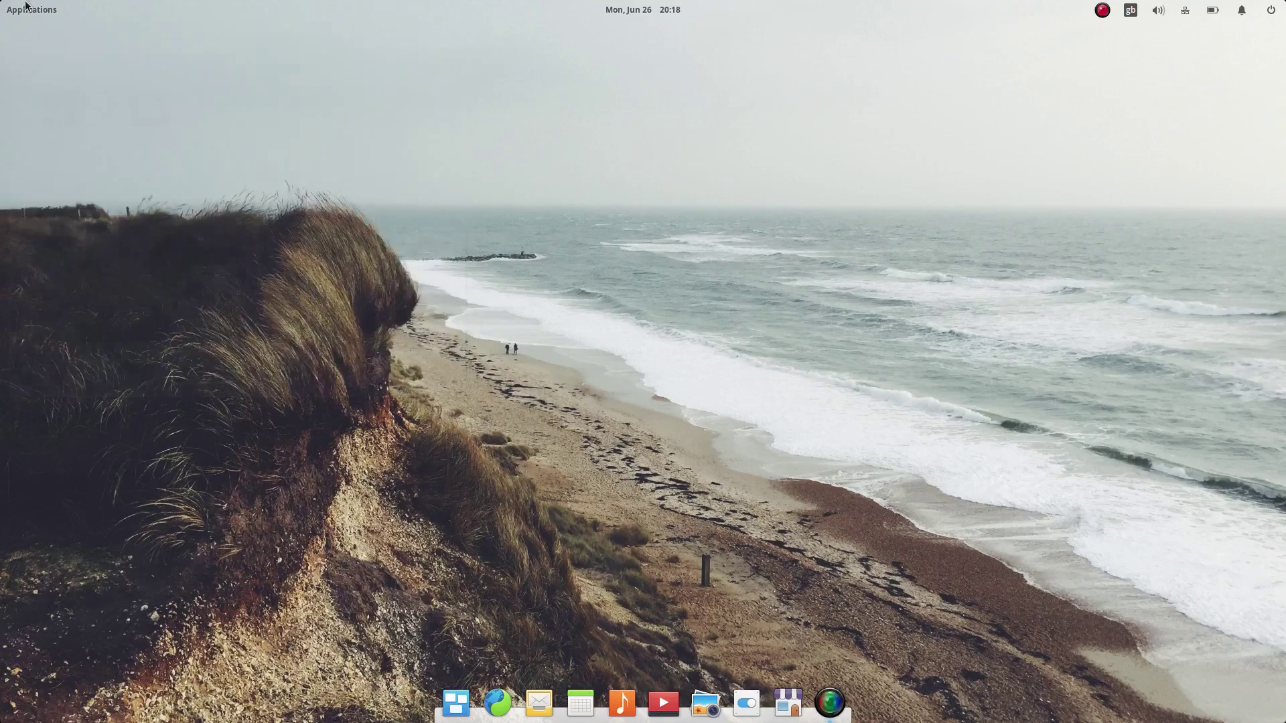
click(447, 702)
click(403, 576)
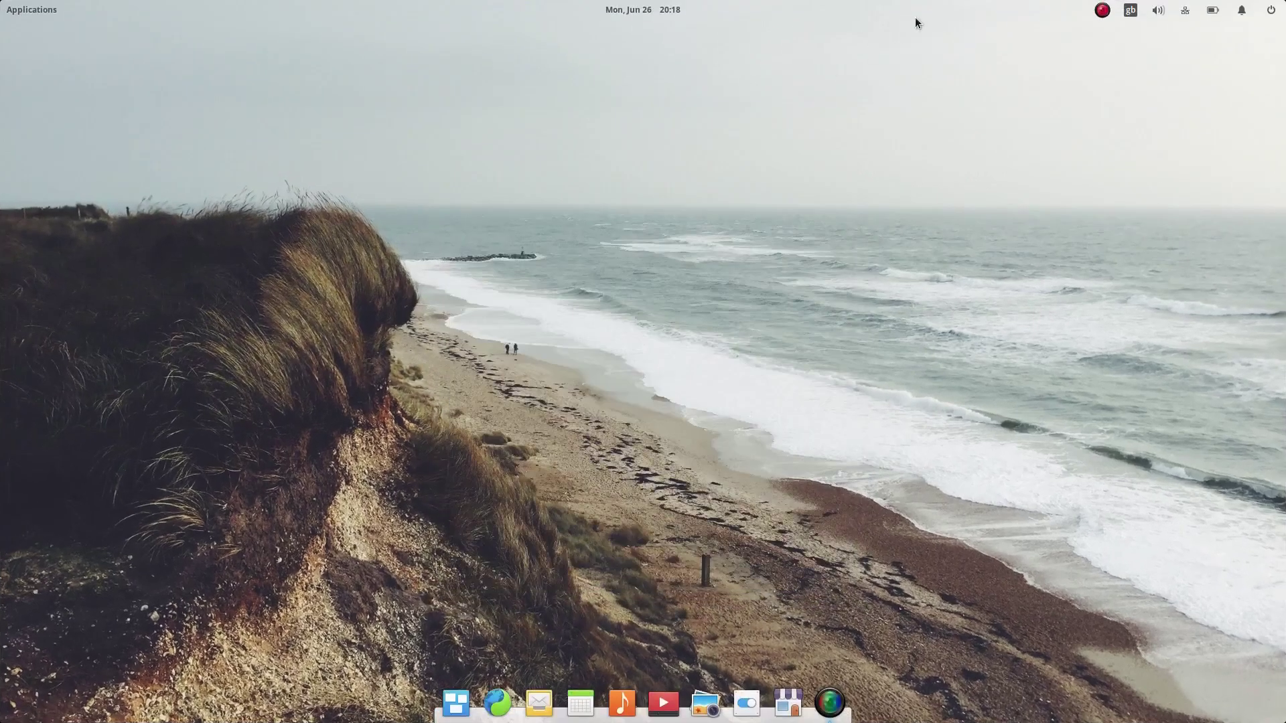
Check the power indicator's battery details and the keyboard indicator's layout options, and return to the desktop
click(1217, 13)
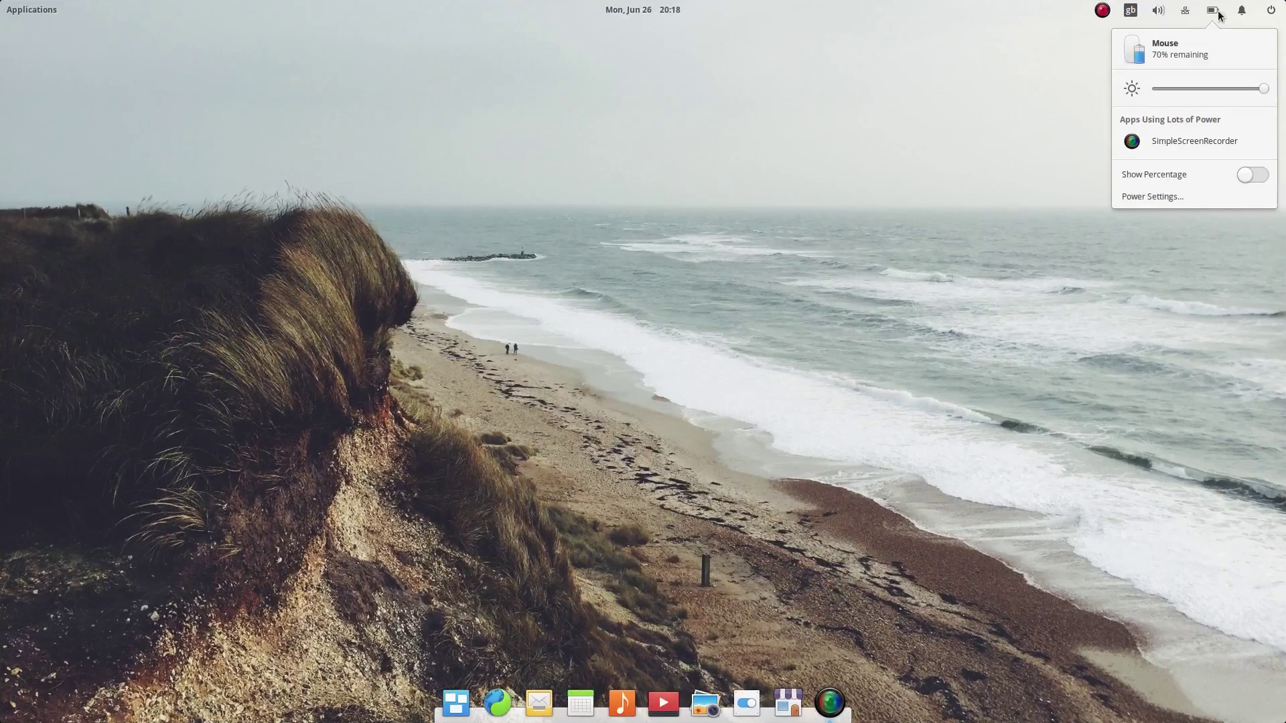
click(1218, 13)
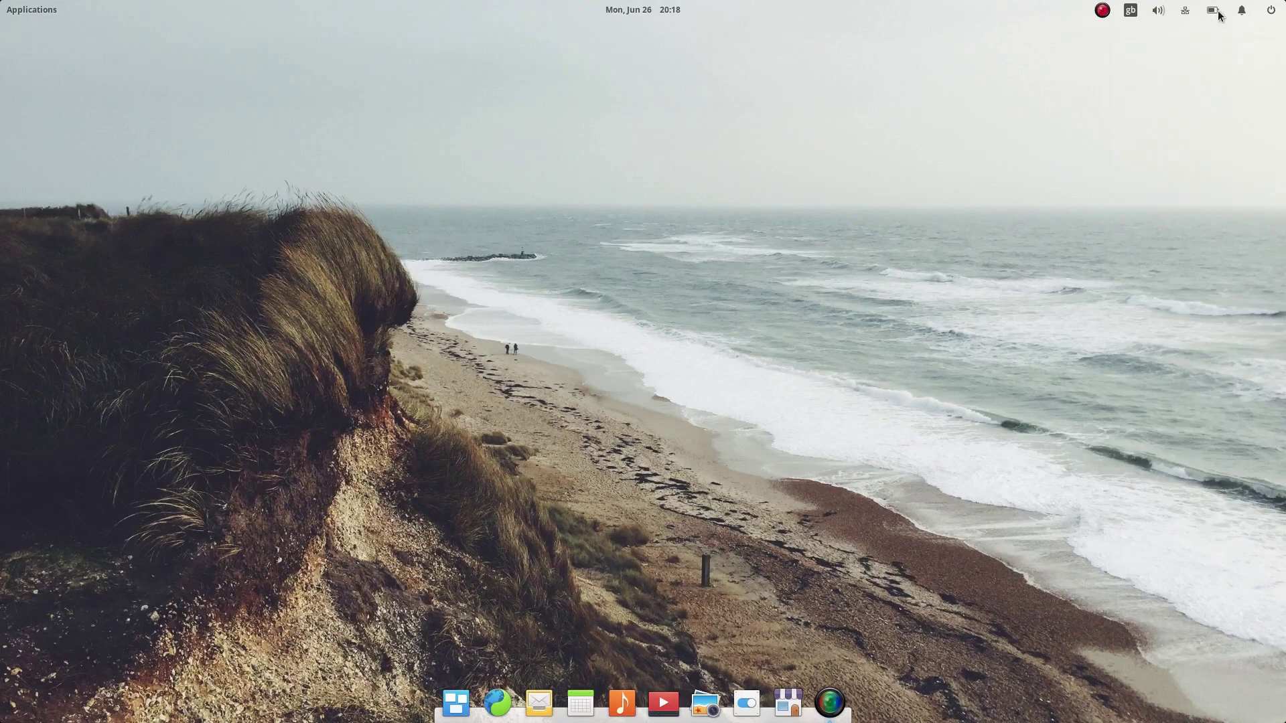
click(1214, 11)
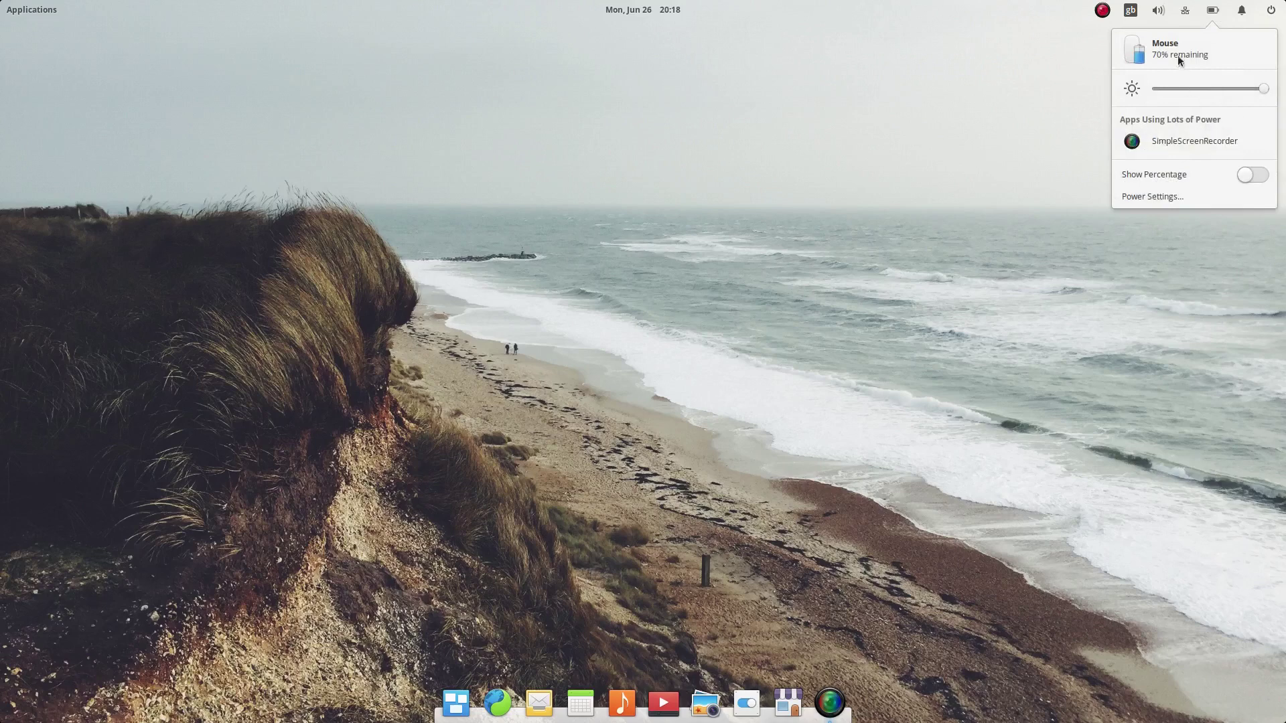
mouse_move(1133, 8)
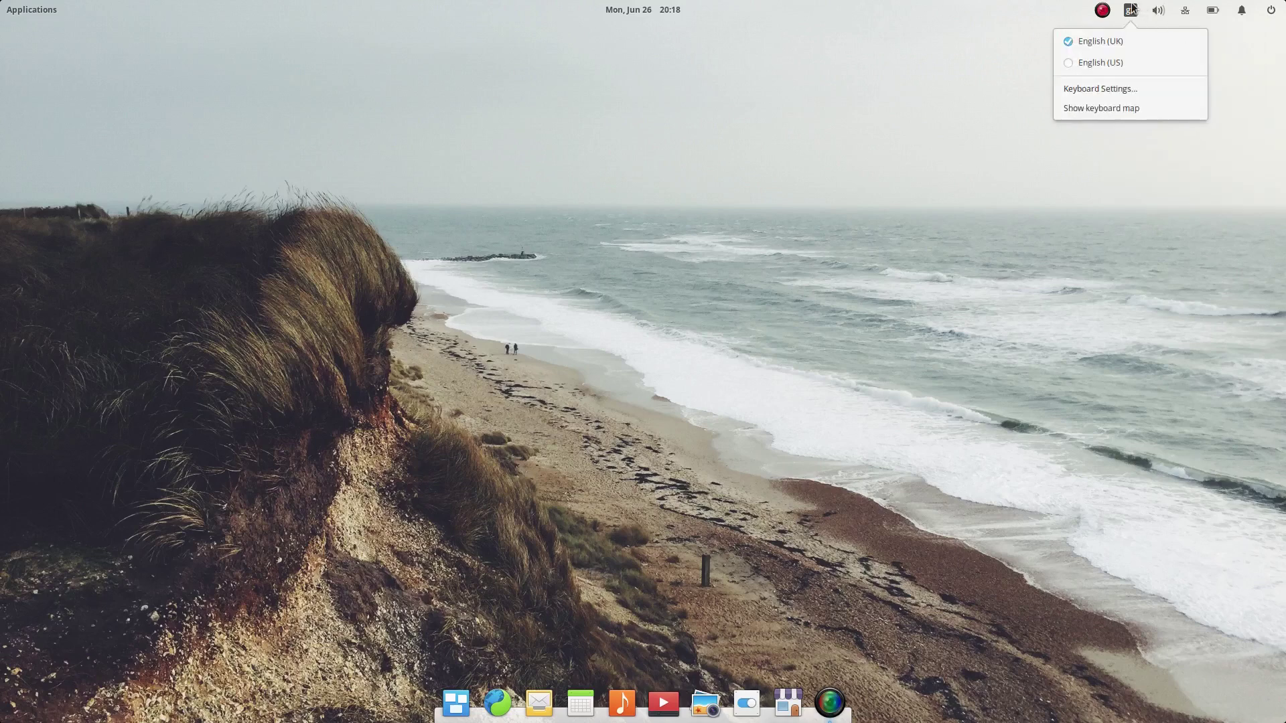
click(676, 148)
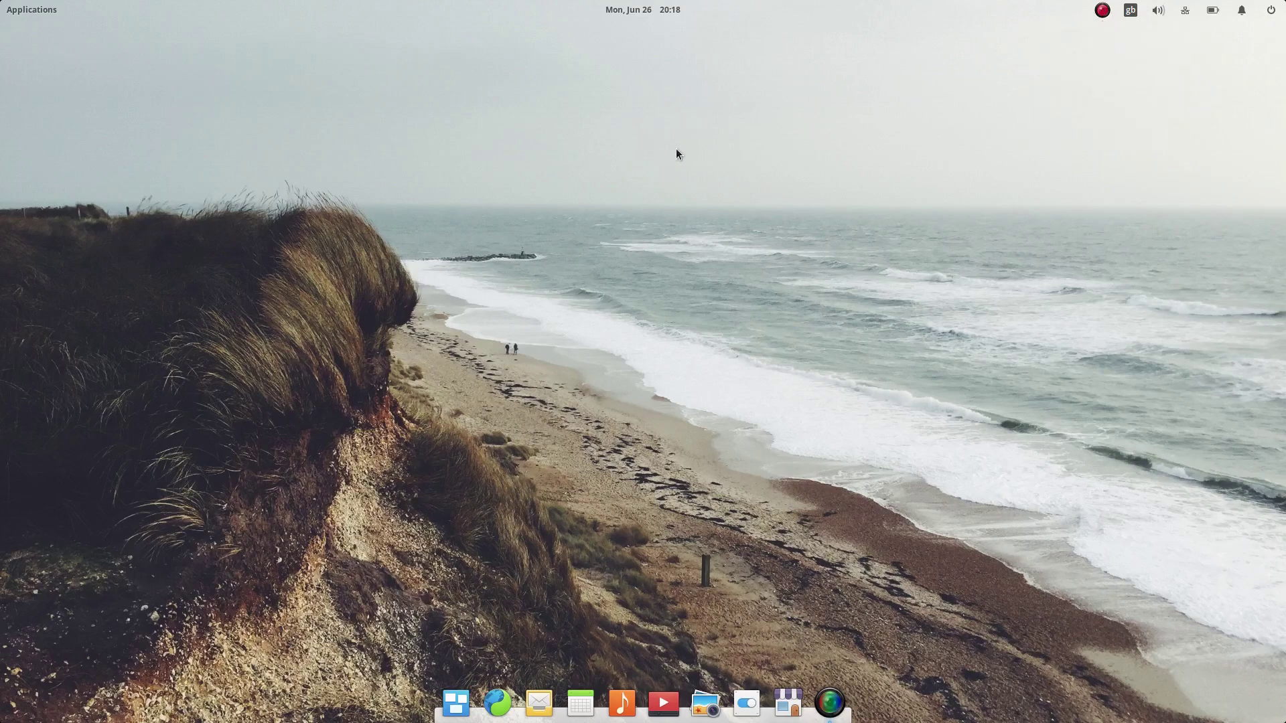